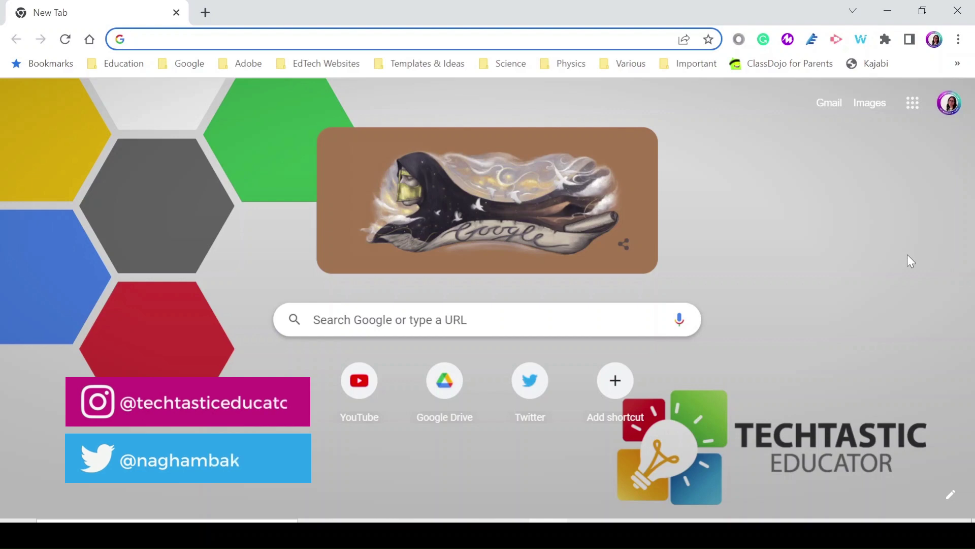
# Open the Google apps launcher on the New Tab page and scroll to locate Jamboard
pyautogui.click(912, 106)
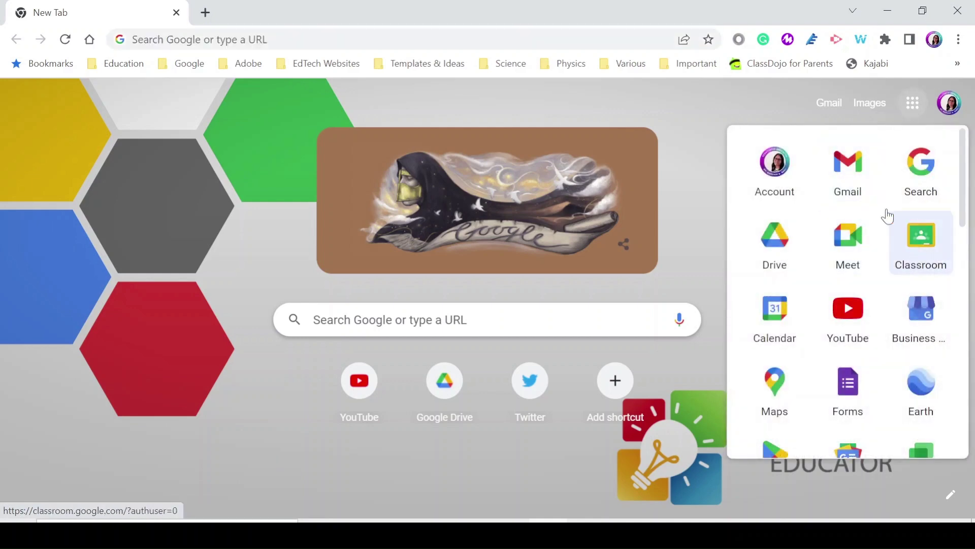
pyautogui.scroll(-5, 882, 224)
pyautogui.scroll(-6, 876, 228)
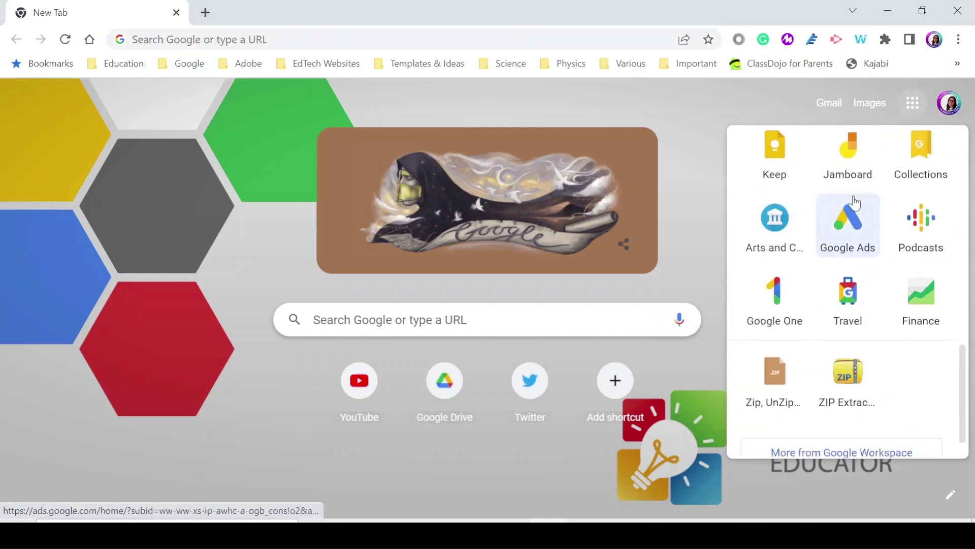
pyautogui.scroll(2, 837, 208)
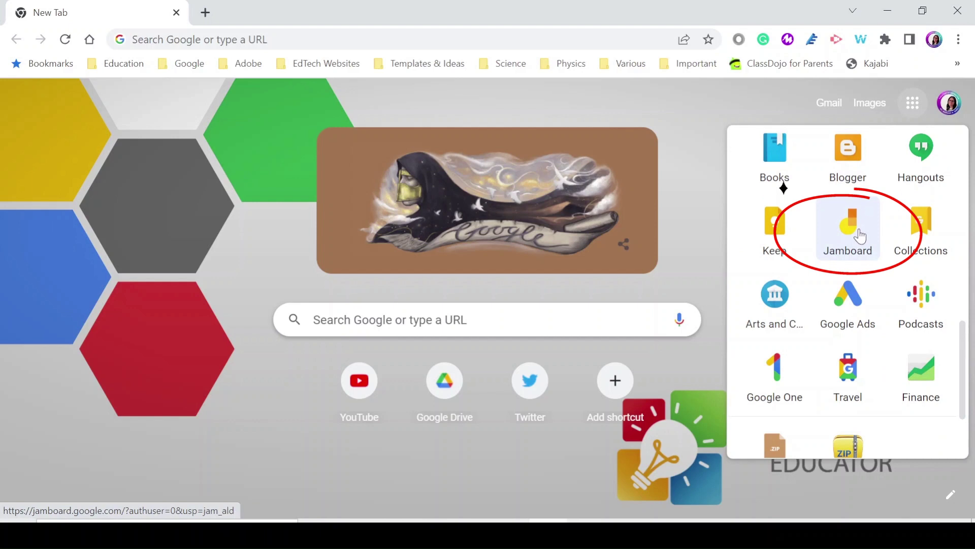
# Go to jamboard.google.com to load the Recent Jams page
pyautogui.click(258, 38)
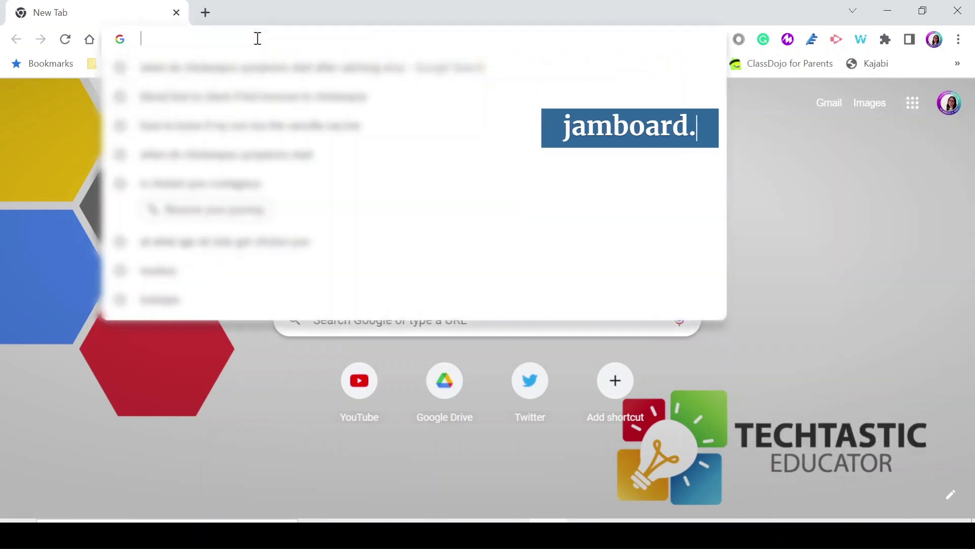
pyautogui.write('jamboard.google.com/')
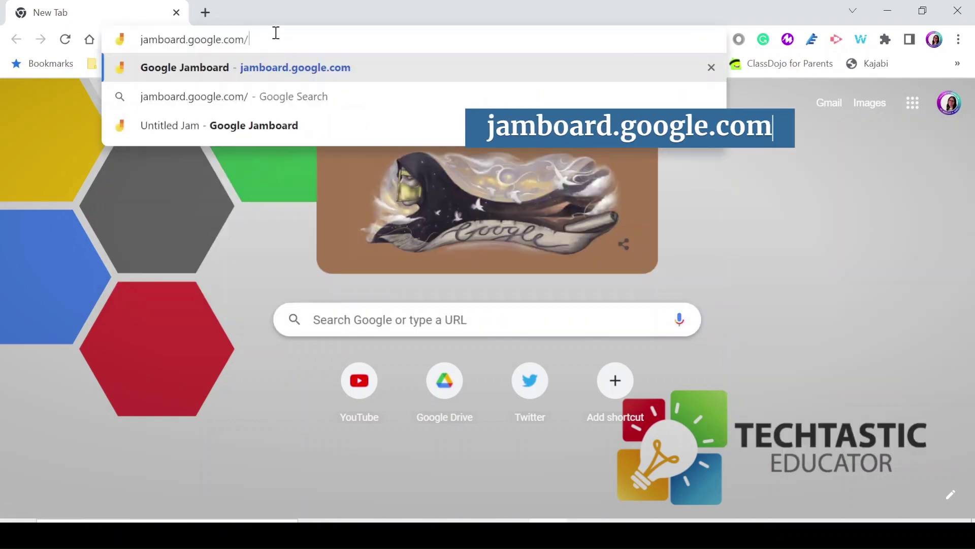
pyautogui.press('Return')
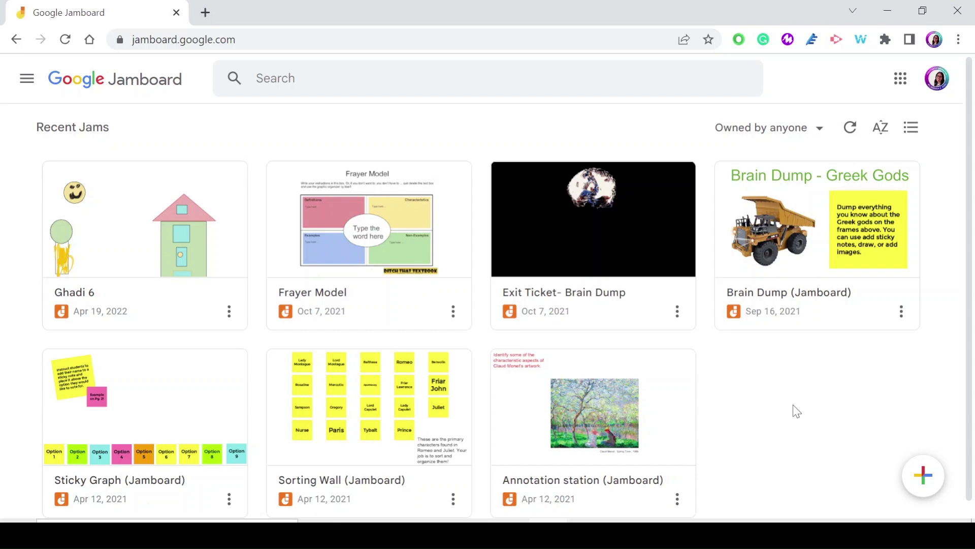
# Check the 'Owned by anyone' filter without changing it, then create the blank jam 'Jamboard Tutorial'
pyautogui.click(817, 133)
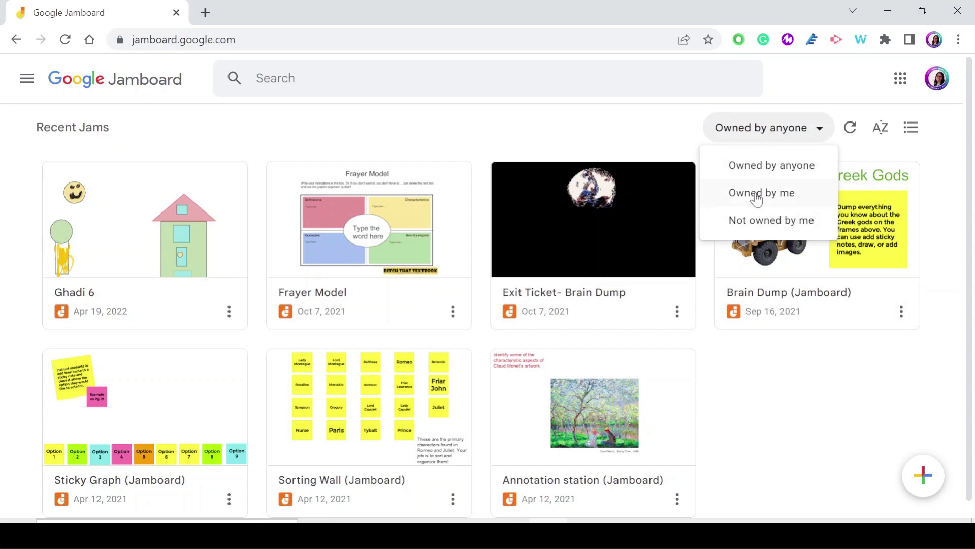
pyautogui.click(823, 418)
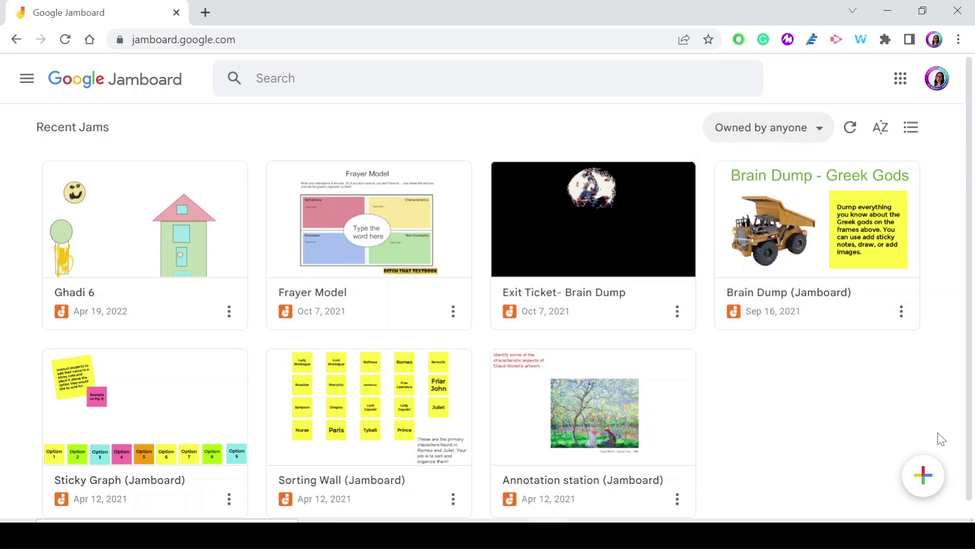
pyautogui.click(925, 480)
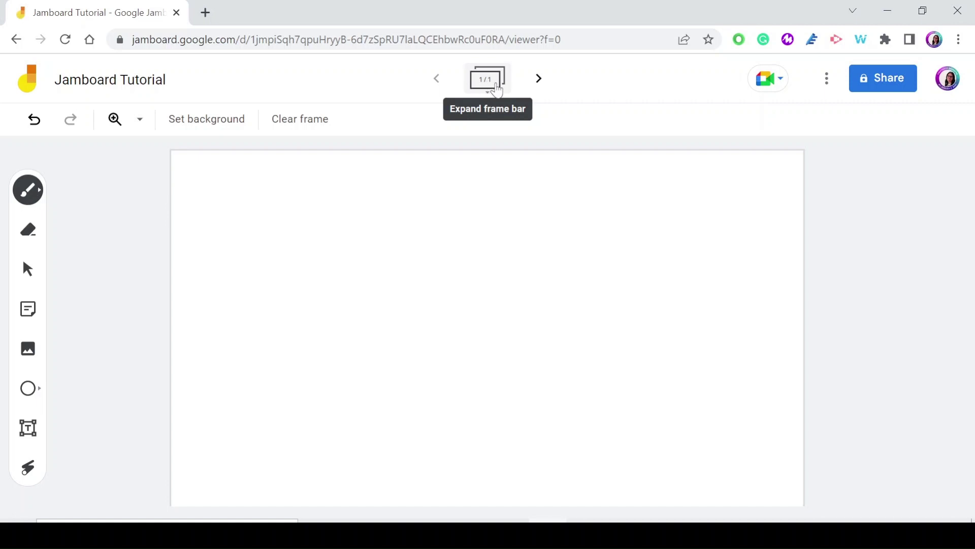
# Insert a blank frame after frame 1 in the frame bar, so the jam shows 1 of 2
pyautogui.click(487, 96)
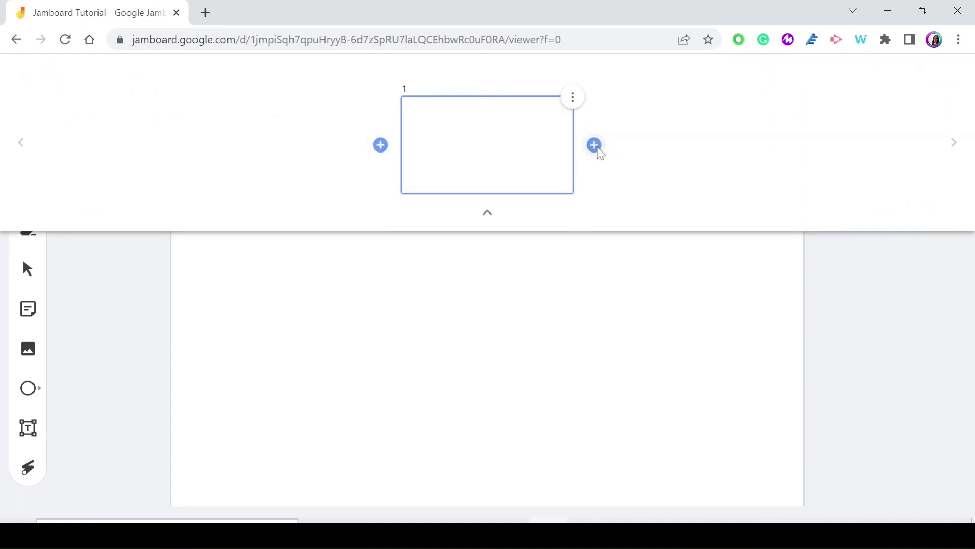
pyautogui.click(595, 148)
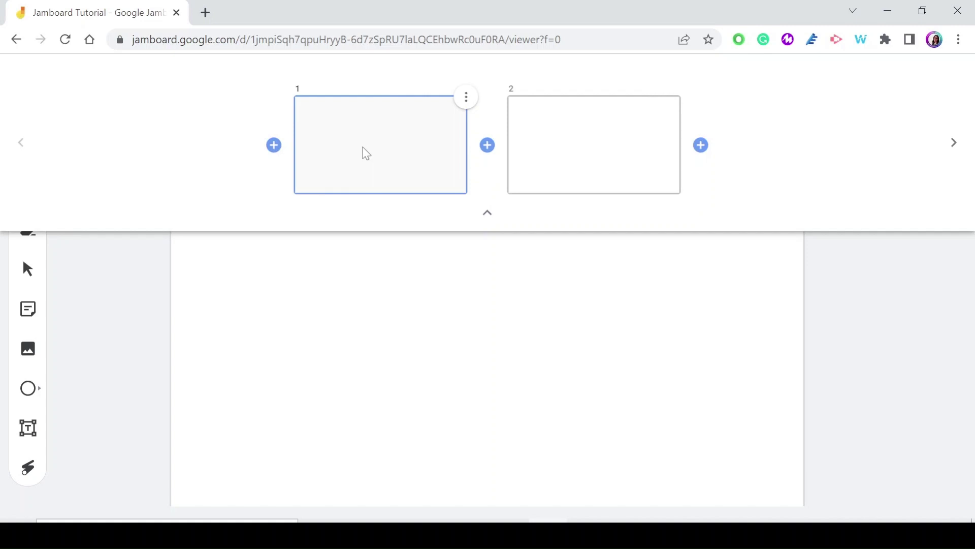
pyautogui.click(131, 283)
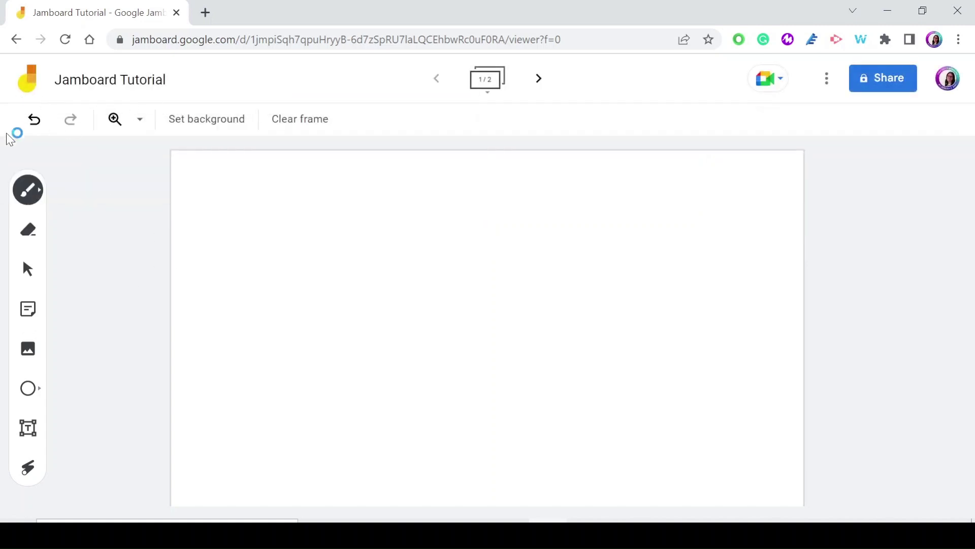
pyautogui.click(140, 121)
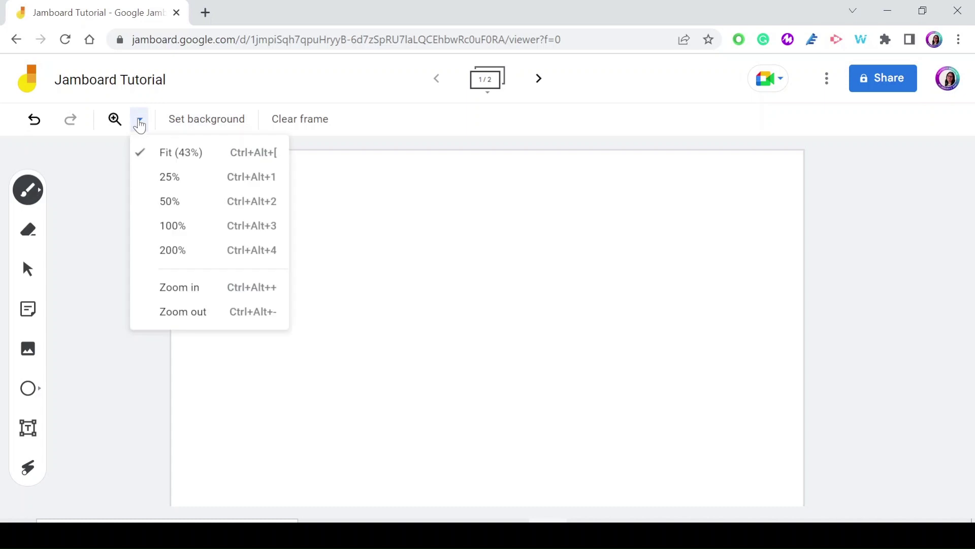
pyautogui.click(114, 166)
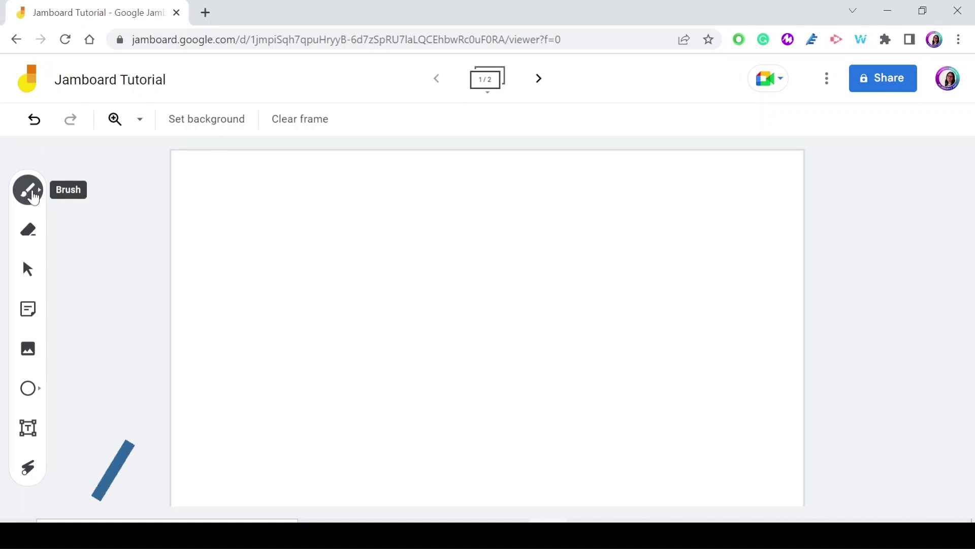
# Pick the fine black pen and handwrite 'the' on frame 1
pyautogui.click(32, 196)
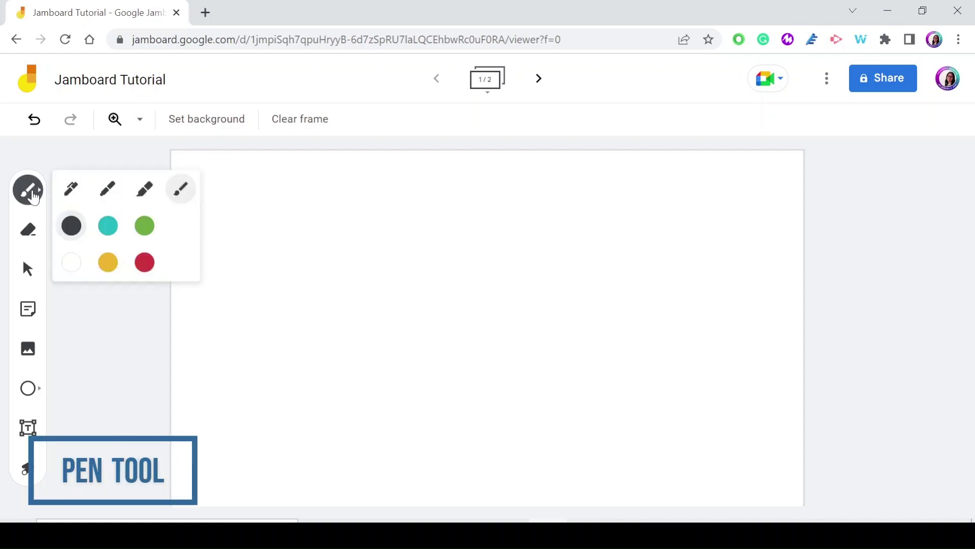
pyautogui.click(70, 195)
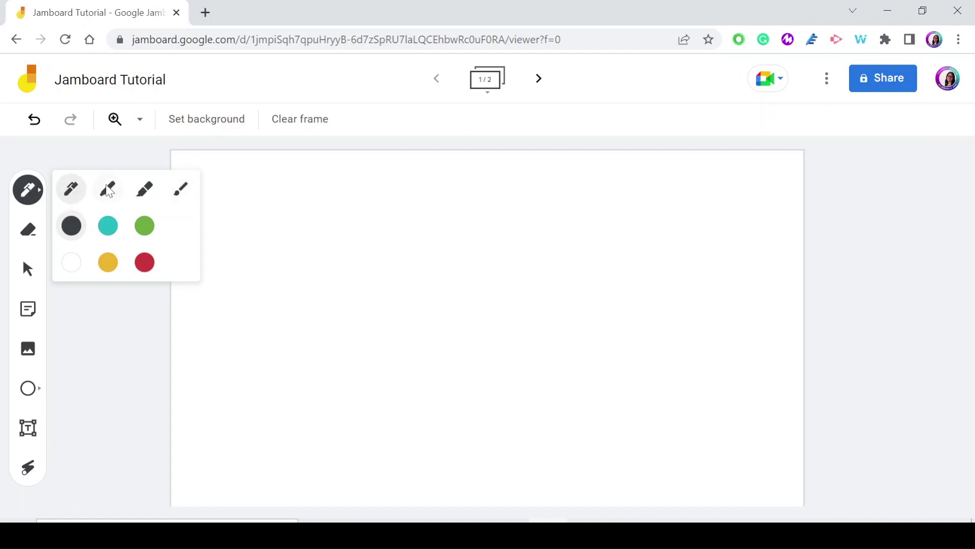
pyautogui.click(109, 192)
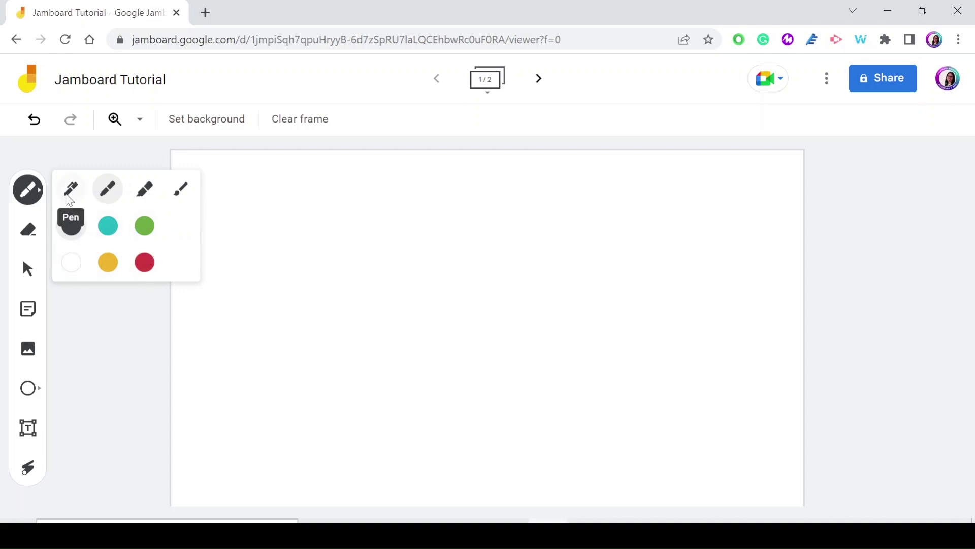
pyautogui.click(72, 192)
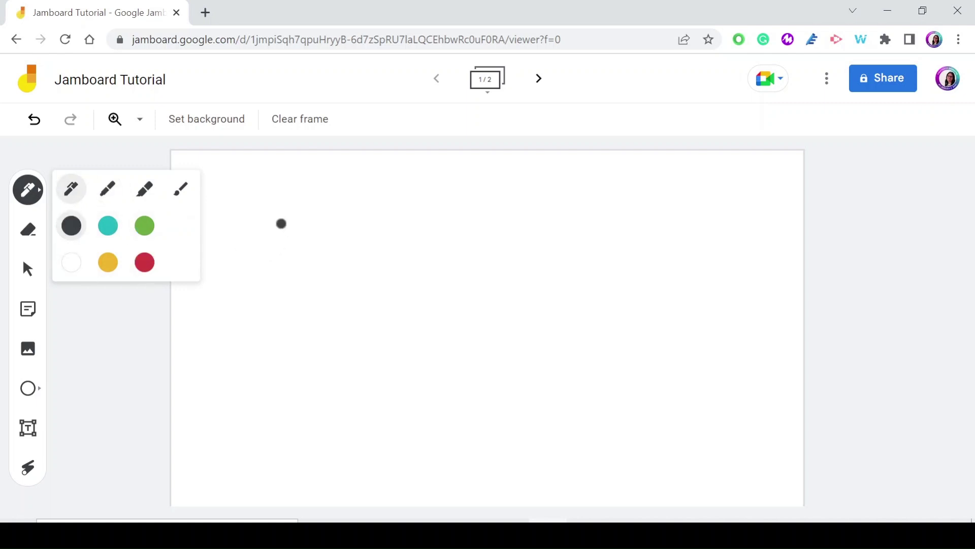
pyautogui.moveTo(282, 224)
pyautogui.mouseDown()
pyautogui.moveTo(289, 272)
pyautogui.moveTo(335, 230)
pyautogui.moveTo(364, 275)
pyautogui.moveTo(407, 281)
pyautogui.mouseUp()
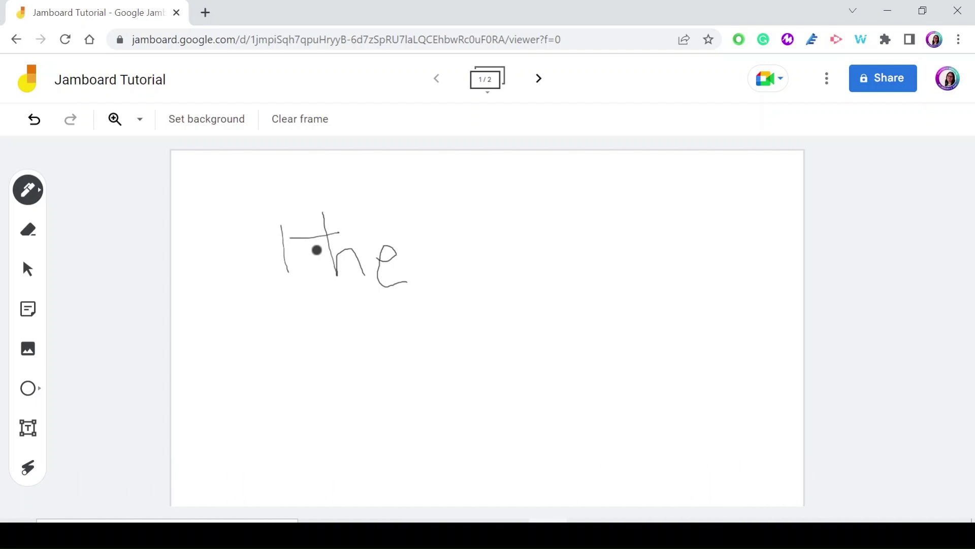
# Write 'the' in teal marker to the right of the black word
pyautogui.click(40, 192)
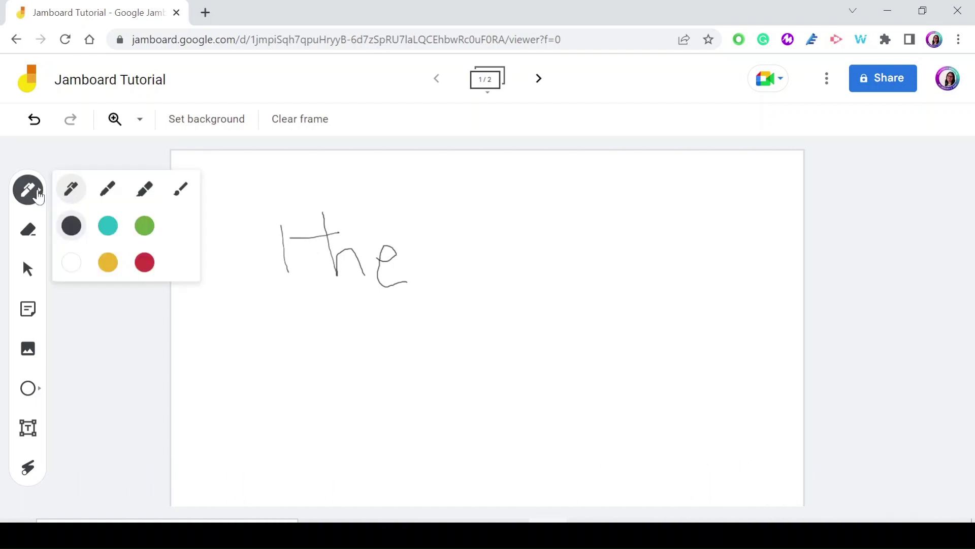
pyautogui.click(109, 190)
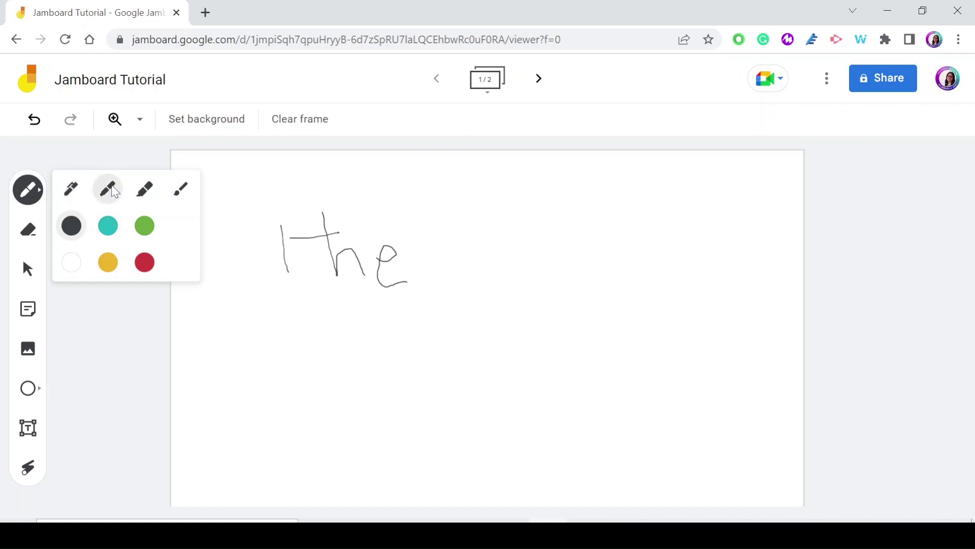
pyautogui.click(107, 225)
pyautogui.moveTo(489, 233); pyautogui.dragTo(505, 323)
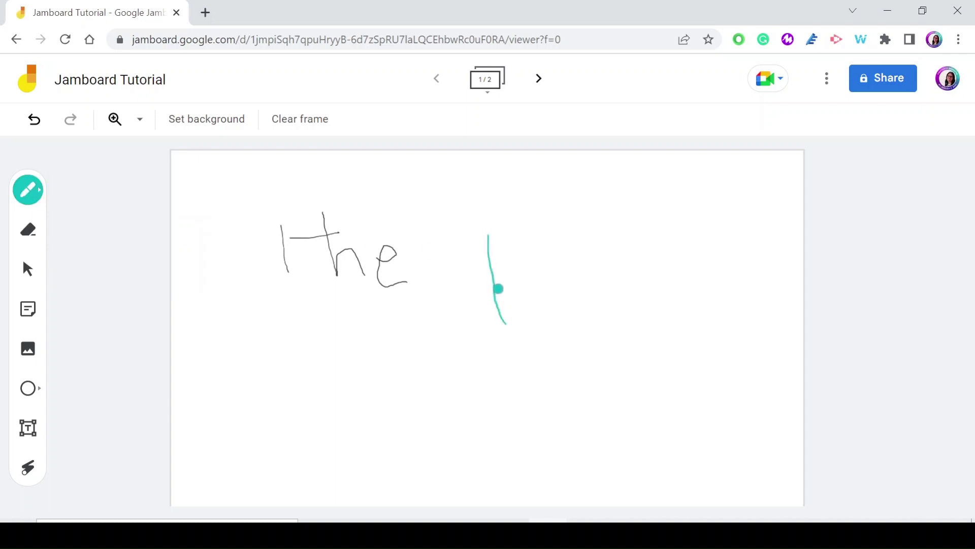
pyautogui.moveTo(495, 283)
pyautogui.mouseDown()
pyautogui.moveTo(520, 276)
pyautogui.moveTo(551, 311)
pyautogui.mouseUp()
pyautogui.moveTo(558, 297)
pyautogui.mouseDown()
pyautogui.moveTo(575, 288)
pyautogui.moveTo(599, 312)
pyautogui.mouseUp()
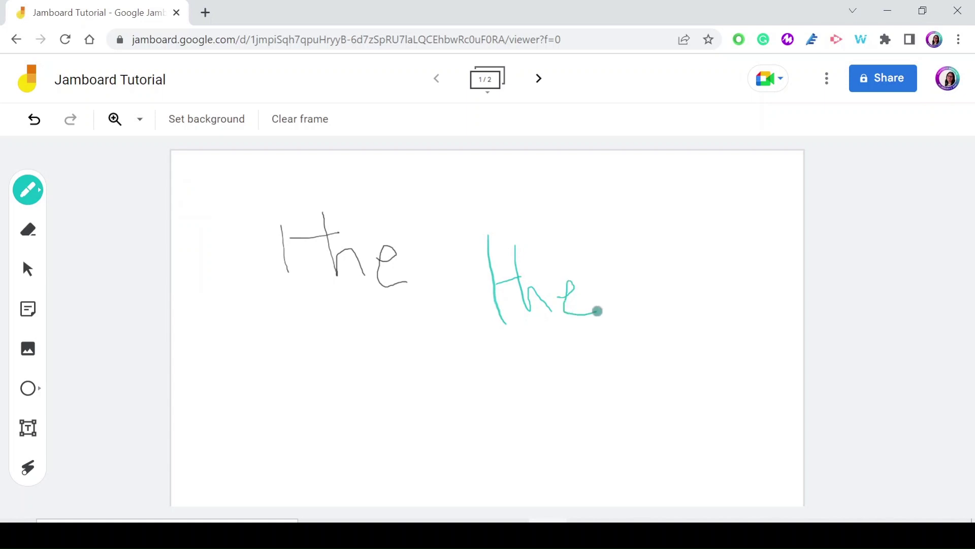
# Draw three yellow highlighter strokes across the top, middle and bottom of the black word
pyautogui.click(28, 190)
pyautogui.click(152, 193)
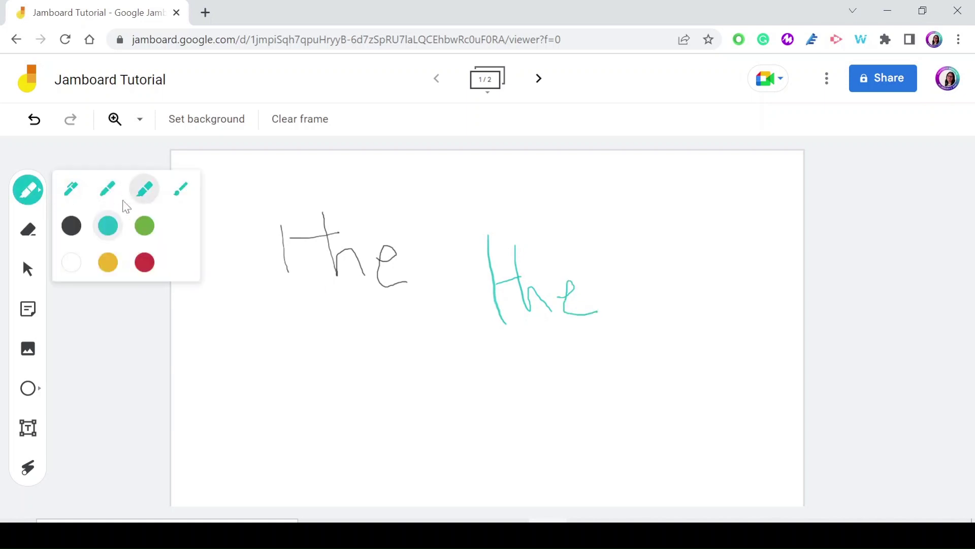
pyautogui.click(108, 263)
pyautogui.moveTo(290, 206); pyautogui.dragTo(419, 200)
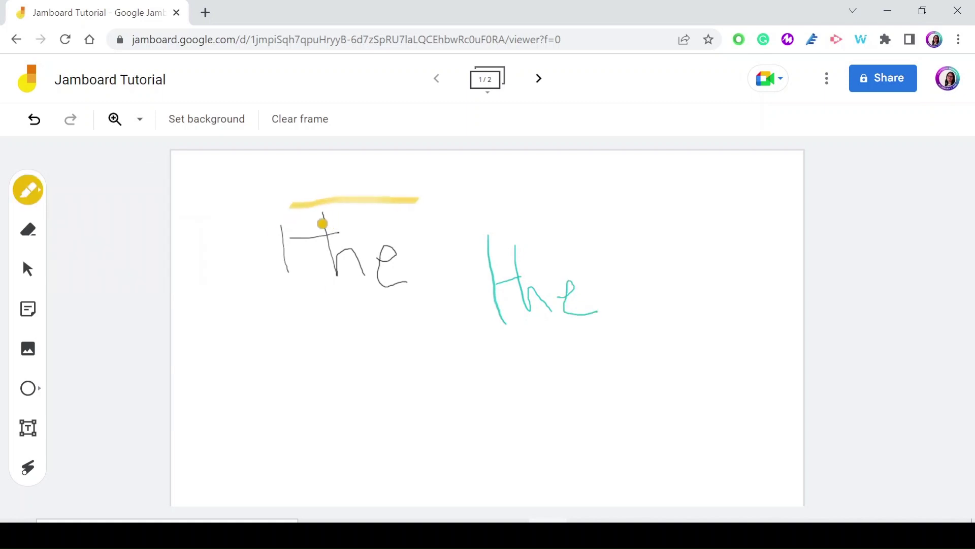
pyautogui.moveTo(305, 231); pyautogui.dragTo(413, 227)
pyautogui.moveTo(300, 264); pyautogui.dragTo(416, 253)
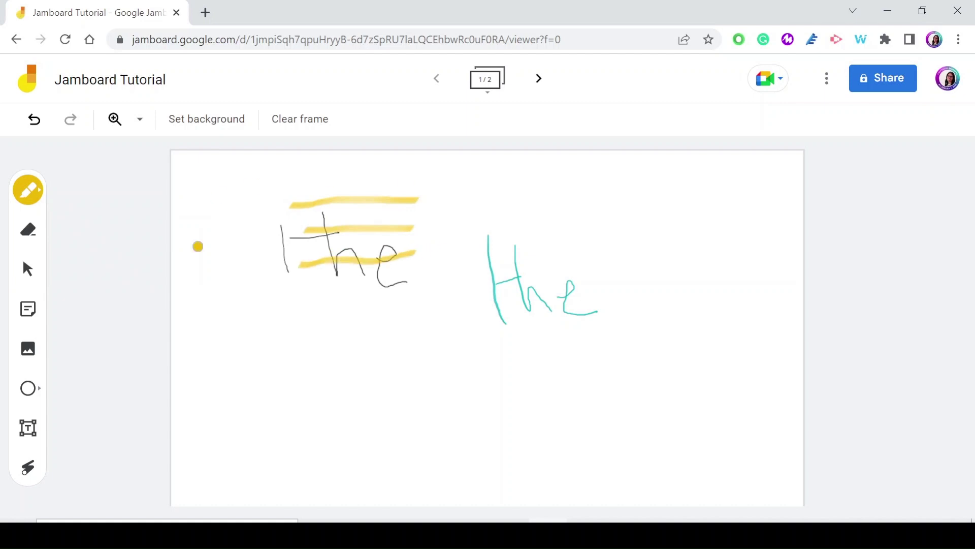
# Paint a looping red brush stroke across the lower part of the frame
pyautogui.click(45, 195)
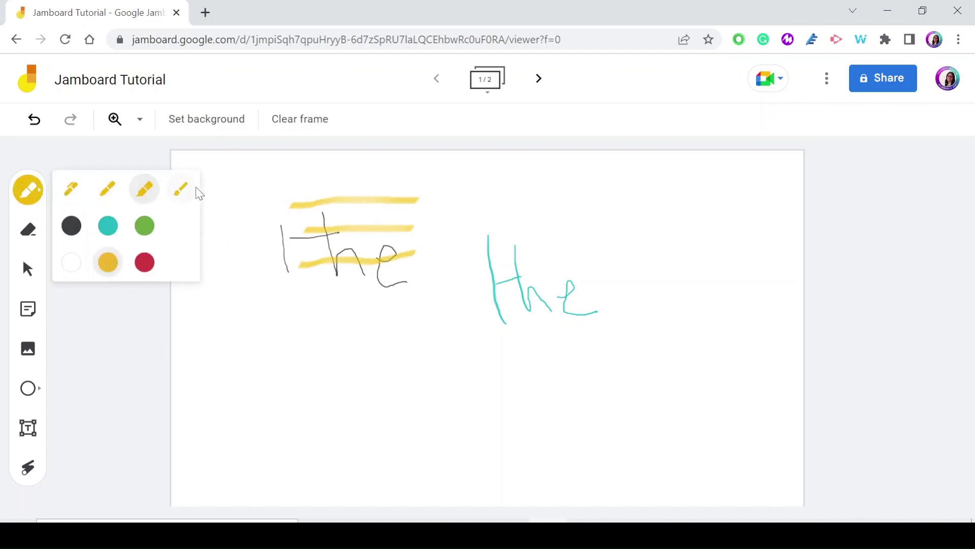
pyautogui.click(182, 192)
pyautogui.click(145, 262)
pyautogui.moveTo(393, 408)
pyautogui.mouseDown()
pyautogui.moveTo(450, 425)
pyautogui.moveTo(550, 394)
pyautogui.moveTo(717, 406)
pyautogui.mouseUp()
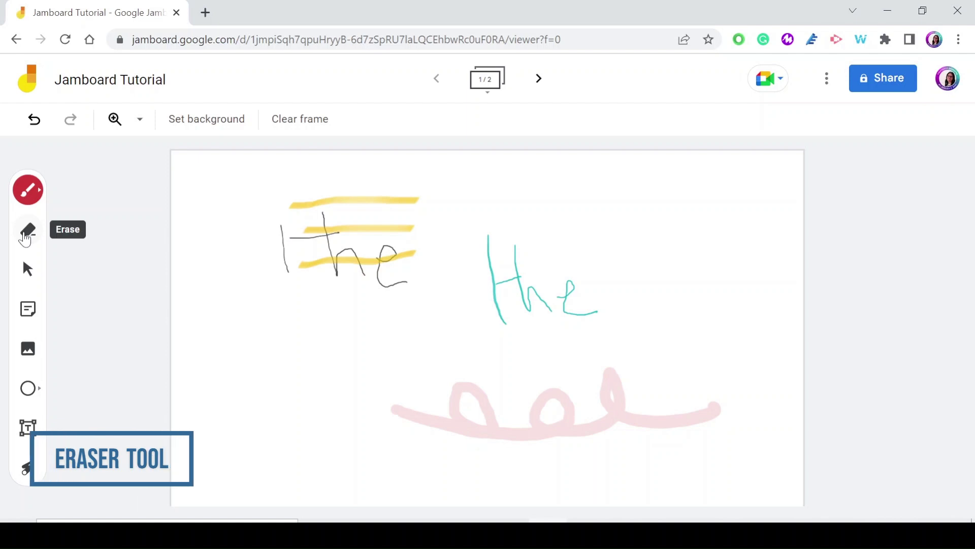
# Use the Eraser to cut gaps in the top yellow stroke and remove the black e's upper loop
pyautogui.click(26, 237)
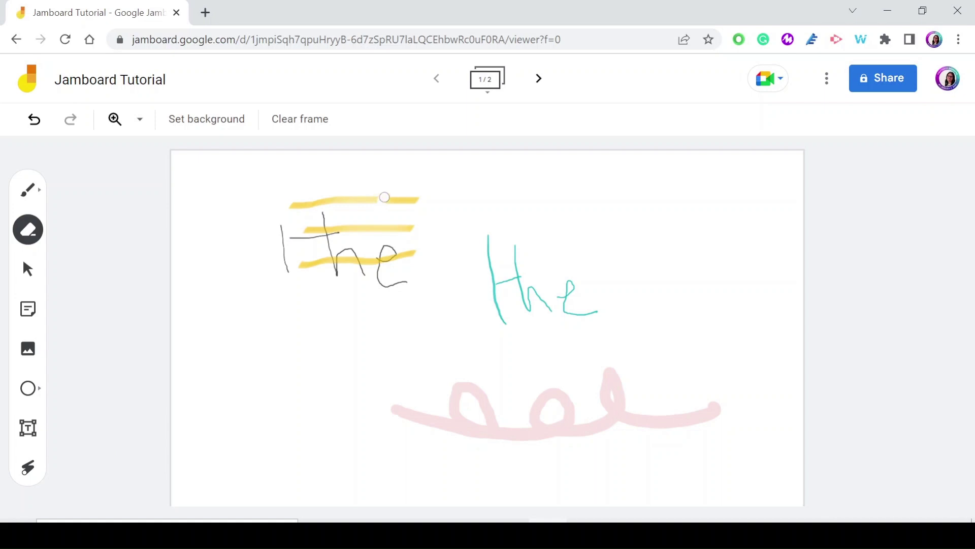
pyautogui.moveTo(378, 202); pyautogui.dragTo(345, 198)
pyautogui.click(405, 199)
pyautogui.moveTo(401, 253)
pyautogui.mouseDown()
pyautogui.moveTo(384, 250)
pyautogui.moveTo(382, 259)
pyautogui.mouseUp()
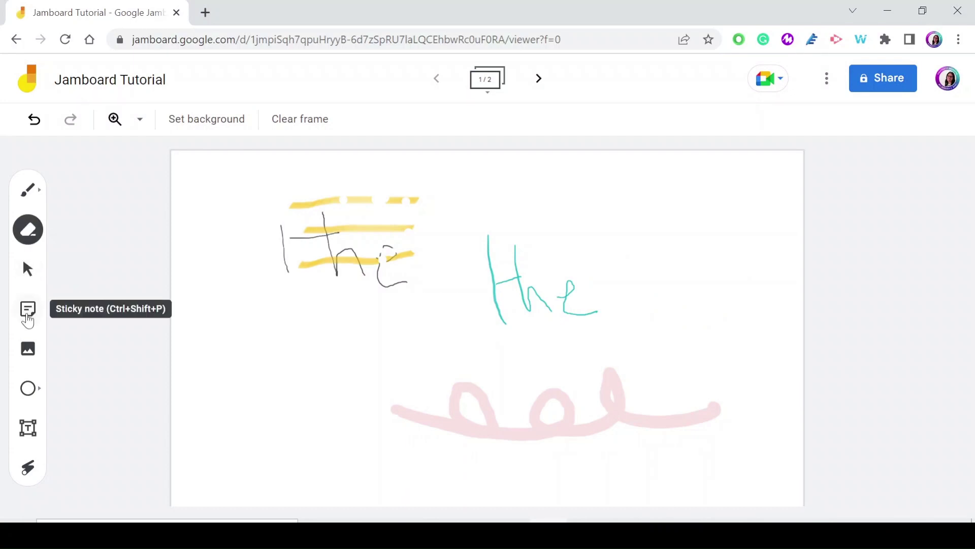
# Create an orange sticky note reading 'information here' and discard the extra empty note
pyautogui.click(28, 315)
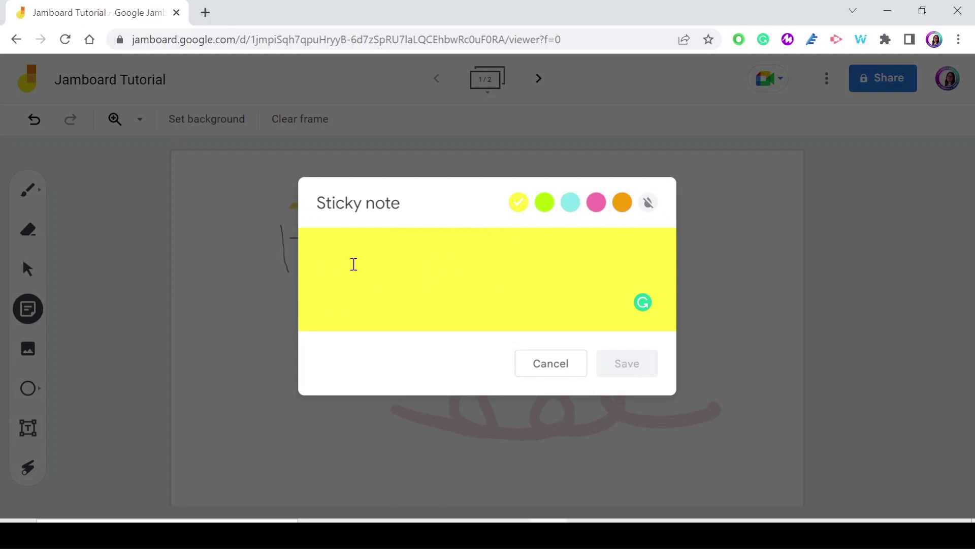
pyautogui.write('in')
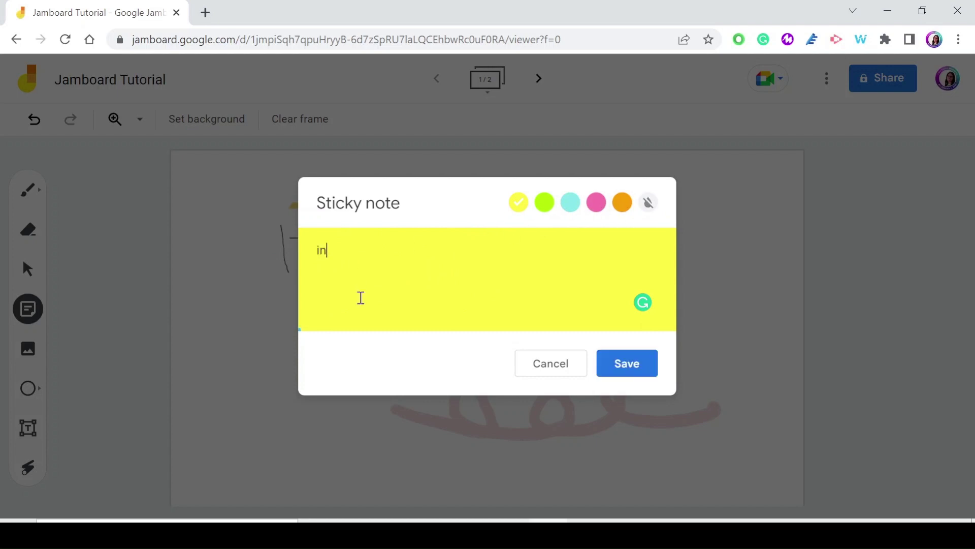
pyautogui.write('formation here')
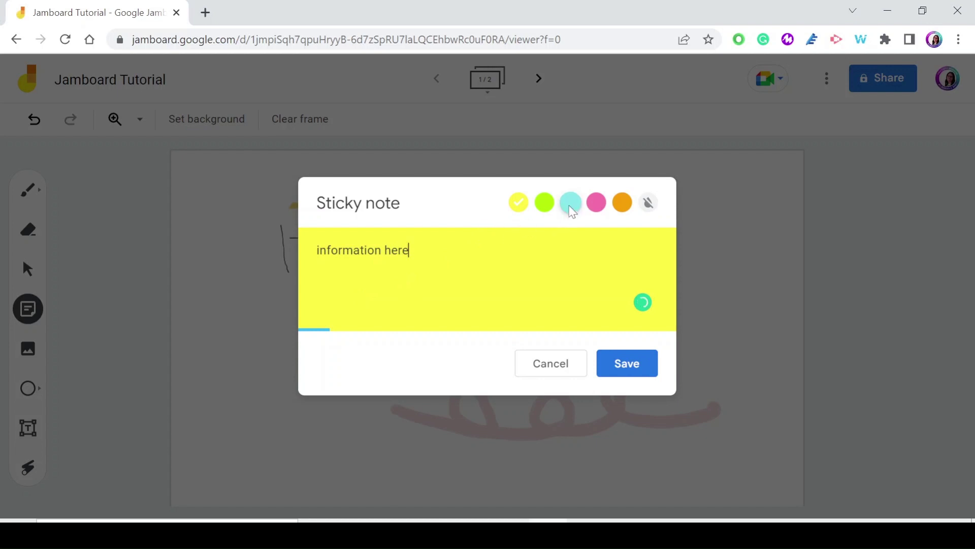
pyautogui.click(570, 206)
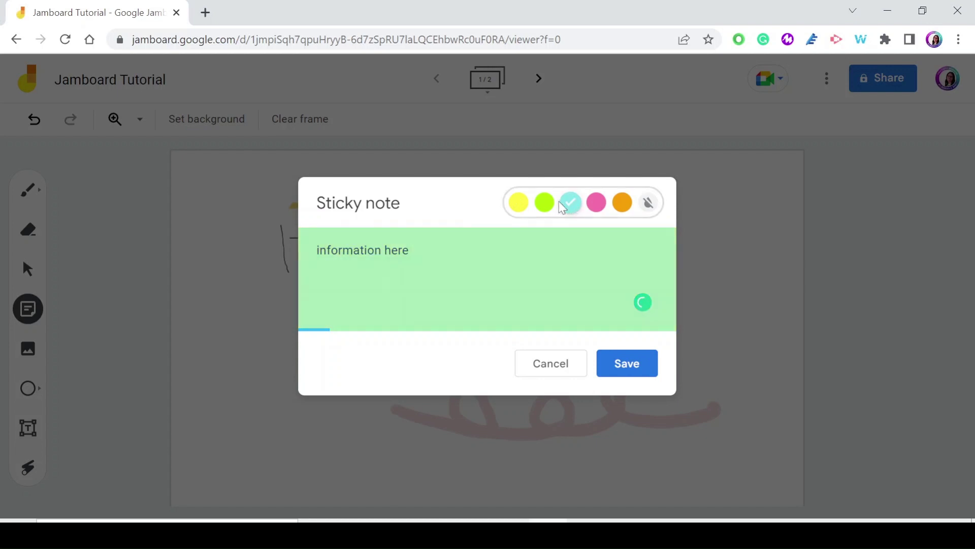
pyautogui.click(544, 203)
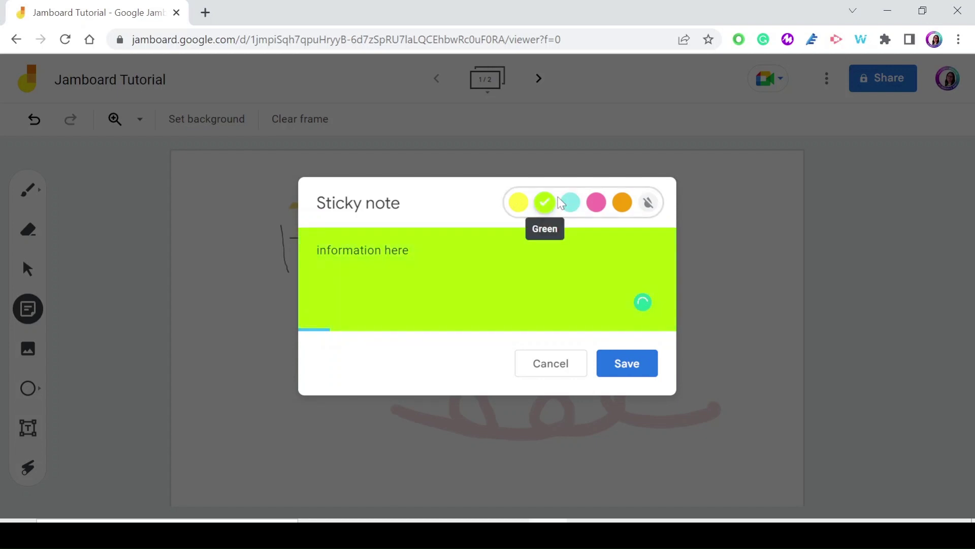
pyautogui.click(650, 203)
pyautogui.click(623, 204)
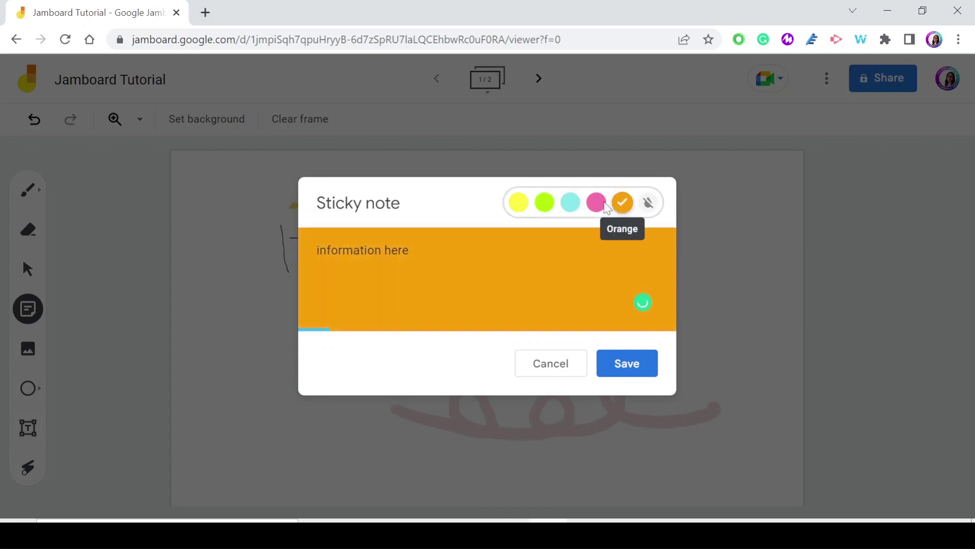
pyautogui.click(618, 367)
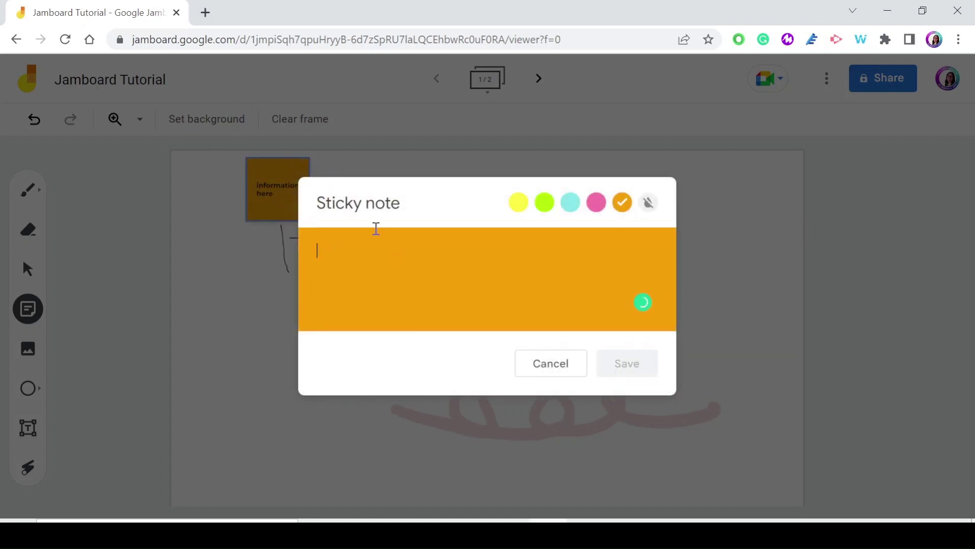
pyautogui.click(559, 365)
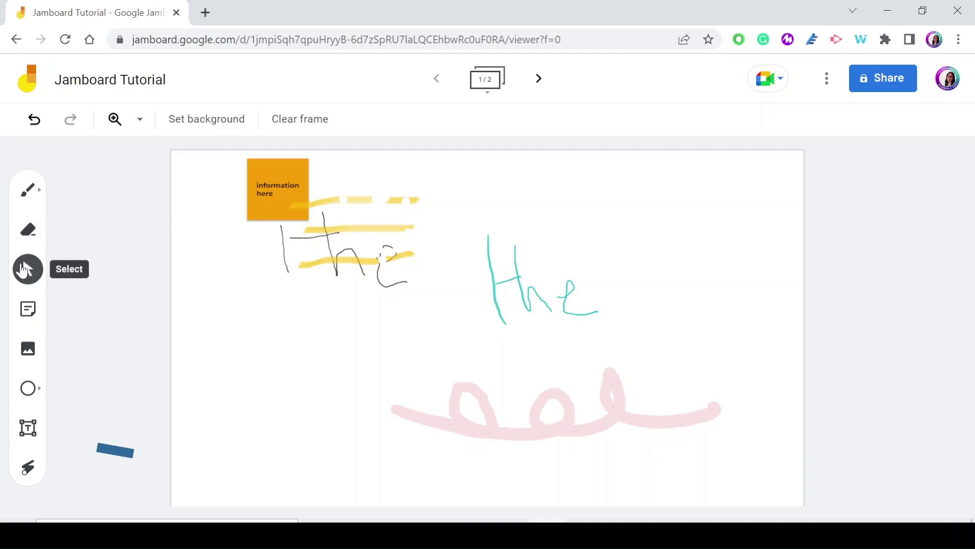
# Drag the sticky note beside the teal writing and enlarge it from its corner
pyautogui.click(270, 175)
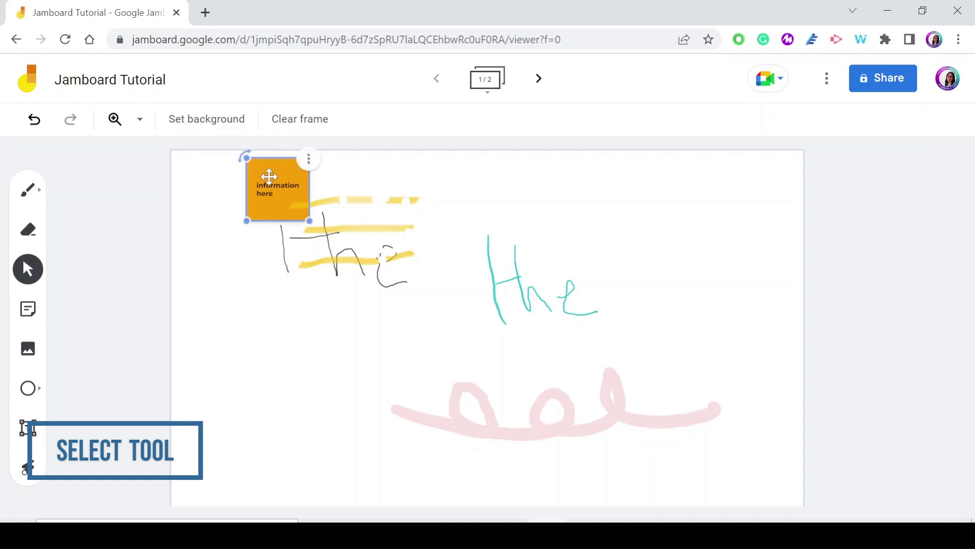
pyautogui.moveTo(269, 175); pyautogui.dragTo(627, 205)
pyautogui.moveTo(650, 241); pyautogui.dragTo(764, 355)
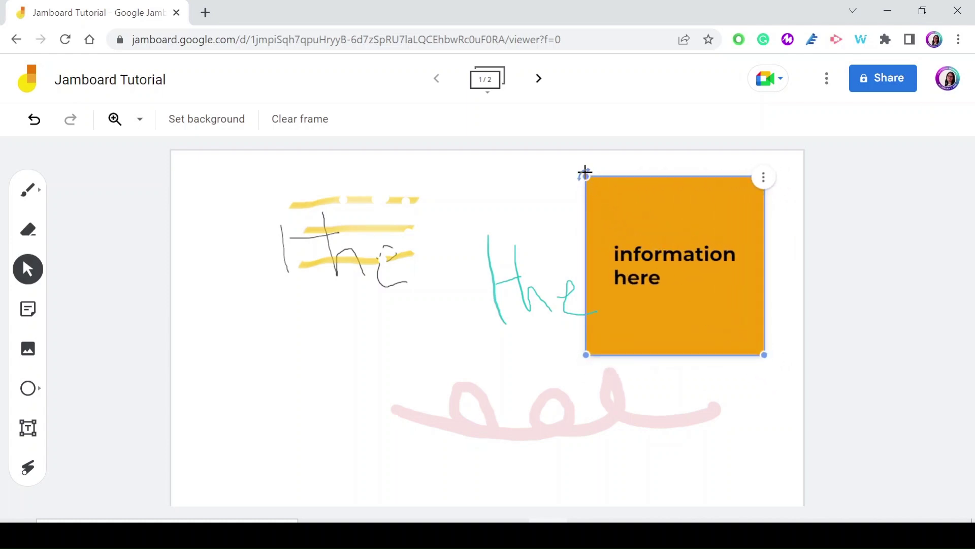
# Try rotating the note, then reselect it and open and close its options menu
pyautogui.moveTo(585, 174)
pyautogui.mouseDown()
pyautogui.moveTo(553, 182)
pyautogui.moveTo(489, 309)
pyautogui.moveTo(498, 254)
pyautogui.moveTo(598, 182)
pyautogui.mouseUp()
pyautogui.click(26, 267)
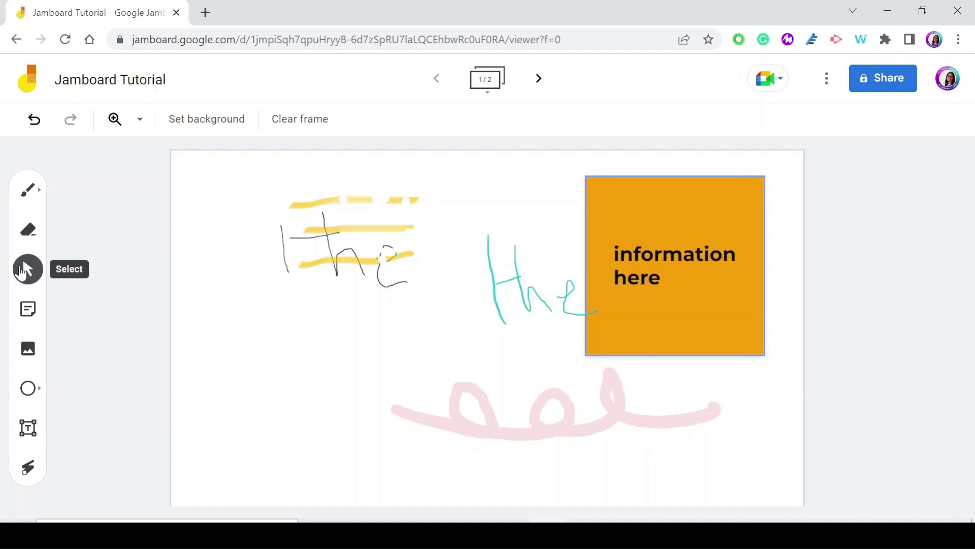
pyautogui.click(648, 232)
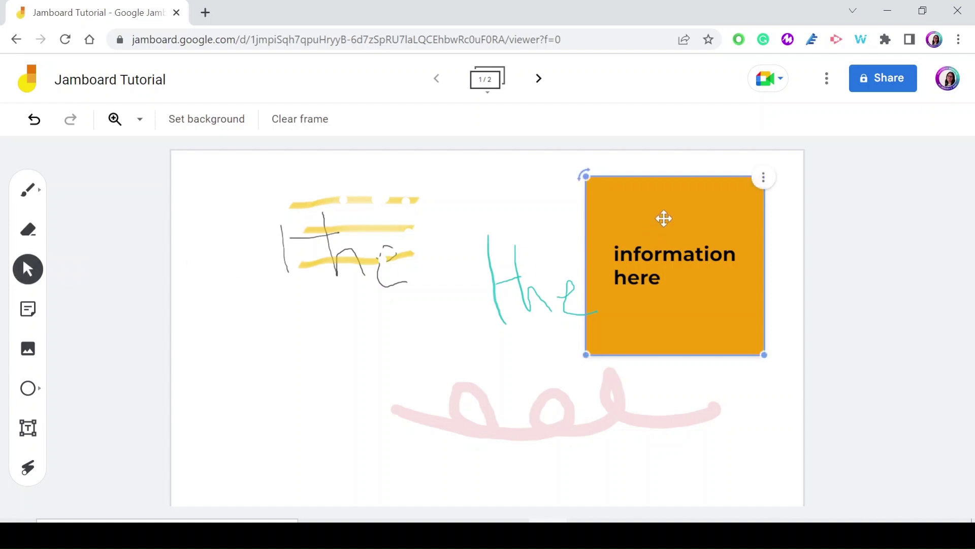
pyautogui.click(764, 179)
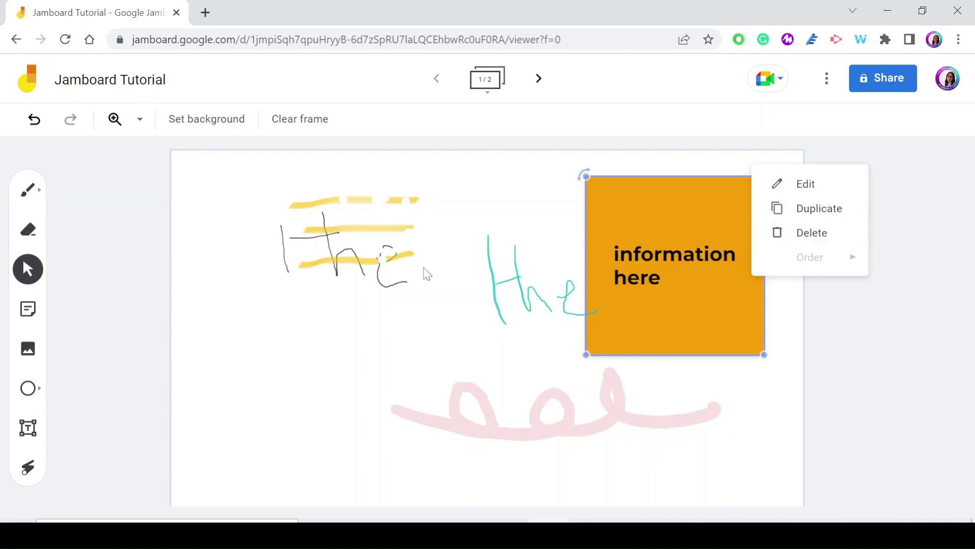
pyautogui.click(561, 370)
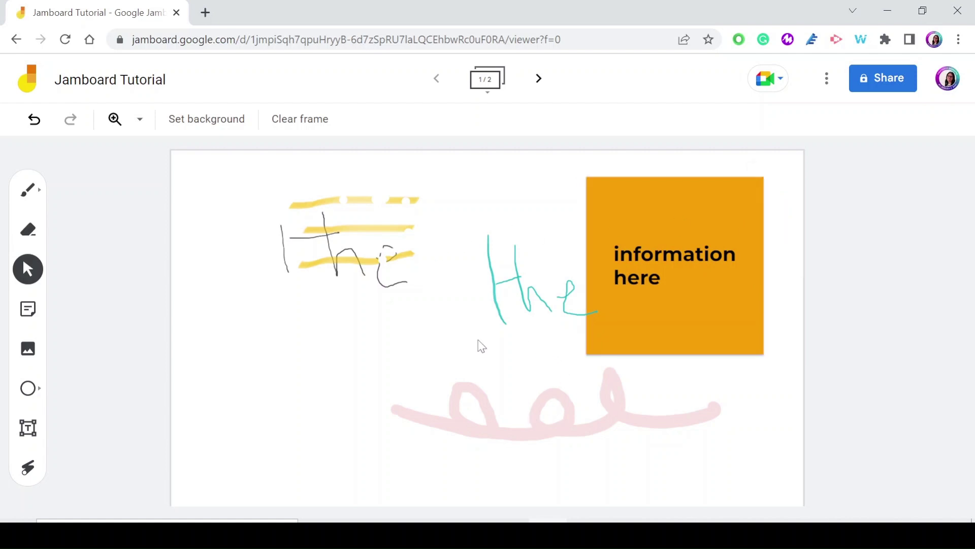
# Browse the image picker's Upload, Link, Google Images, Google Drive and Google Photos sources
pyautogui.click(28, 350)
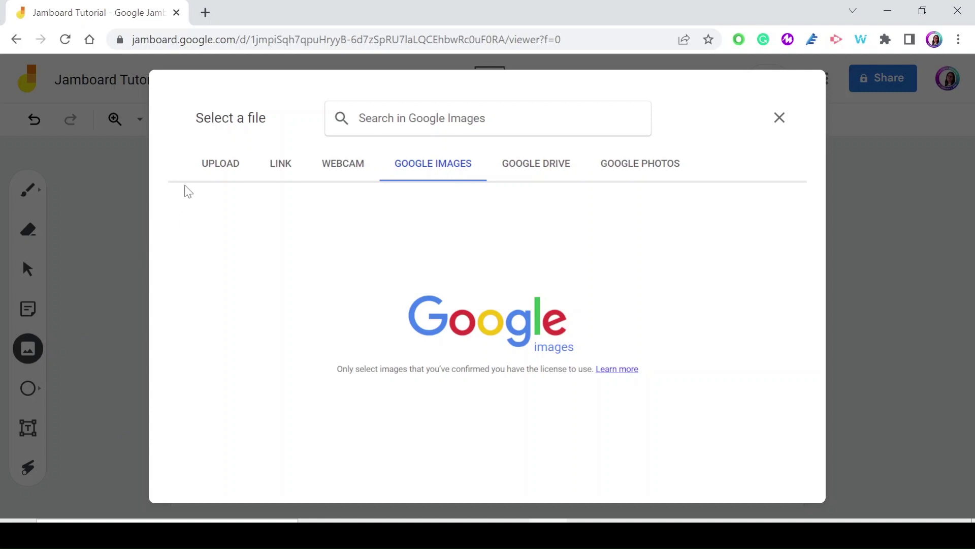
pyautogui.click(213, 170)
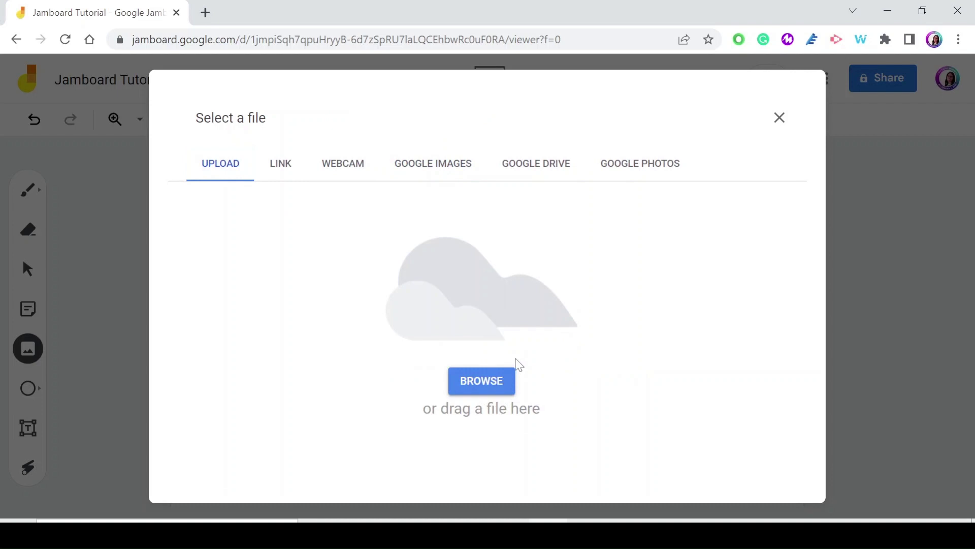
pyautogui.click(283, 167)
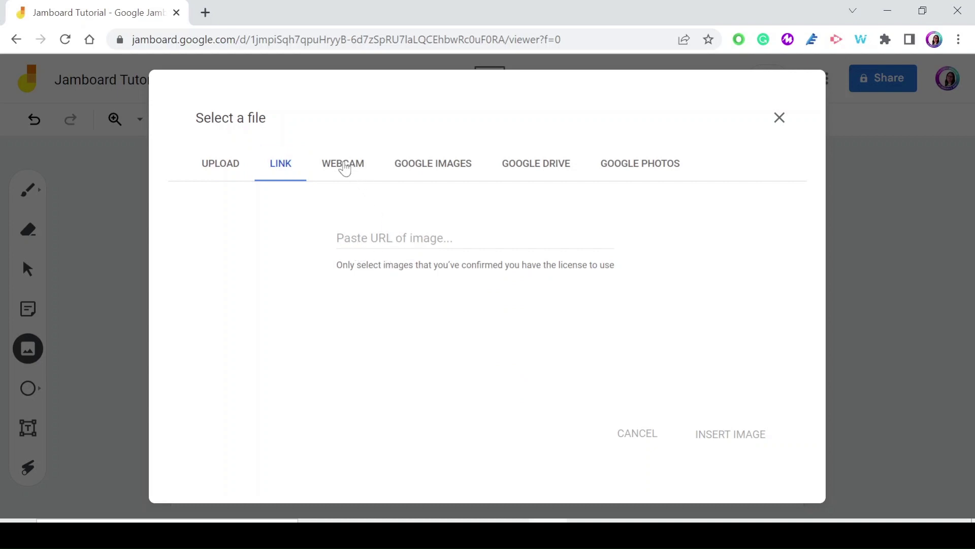
pyautogui.click(462, 175)
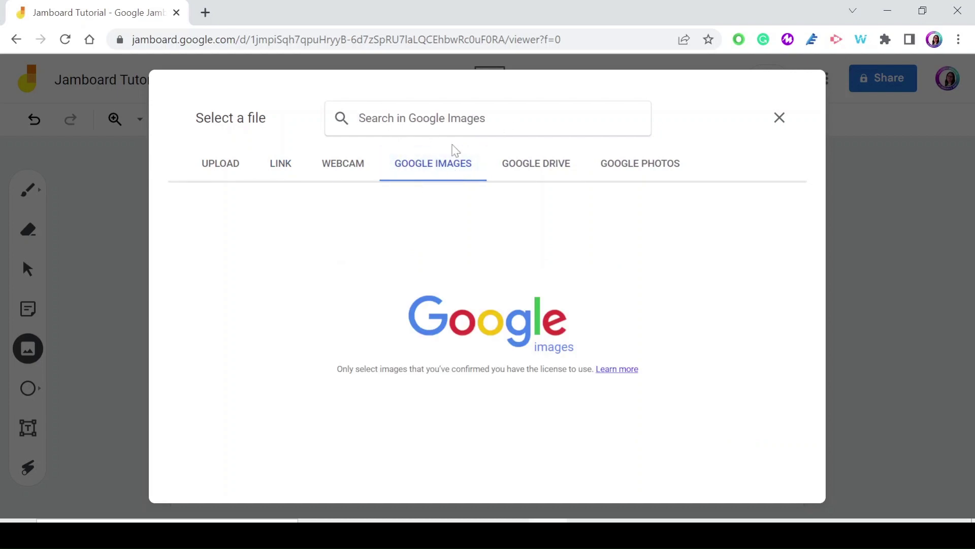
pyautogui.click(521, 170)
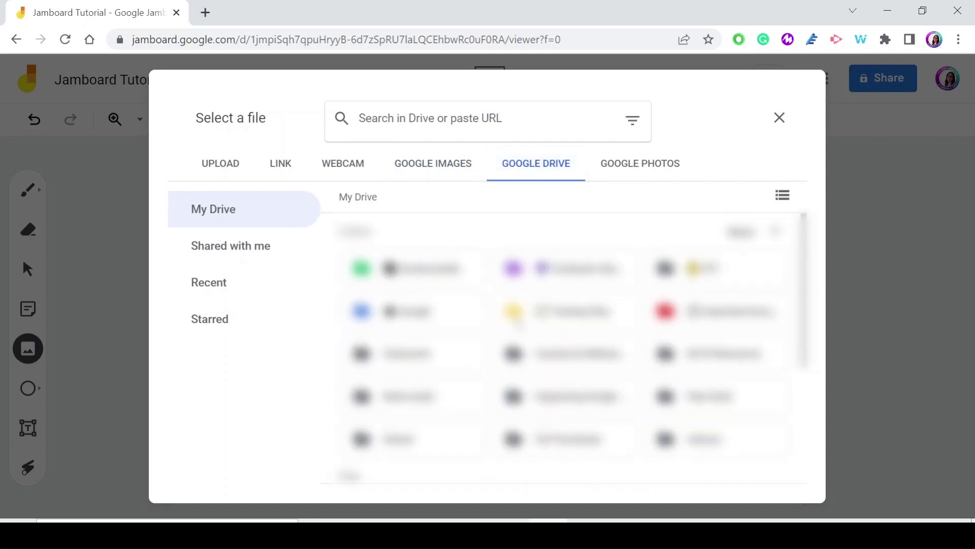
pyautogui.click(643, 171)
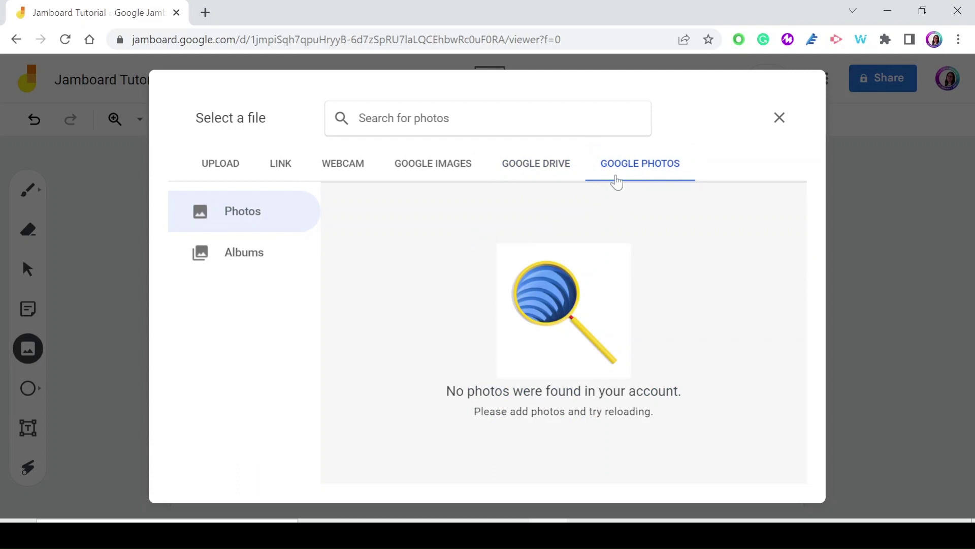
# Search Google Images for 'books' and insert the first open-books result onto frame 1
pyautogui.click(442, 170)
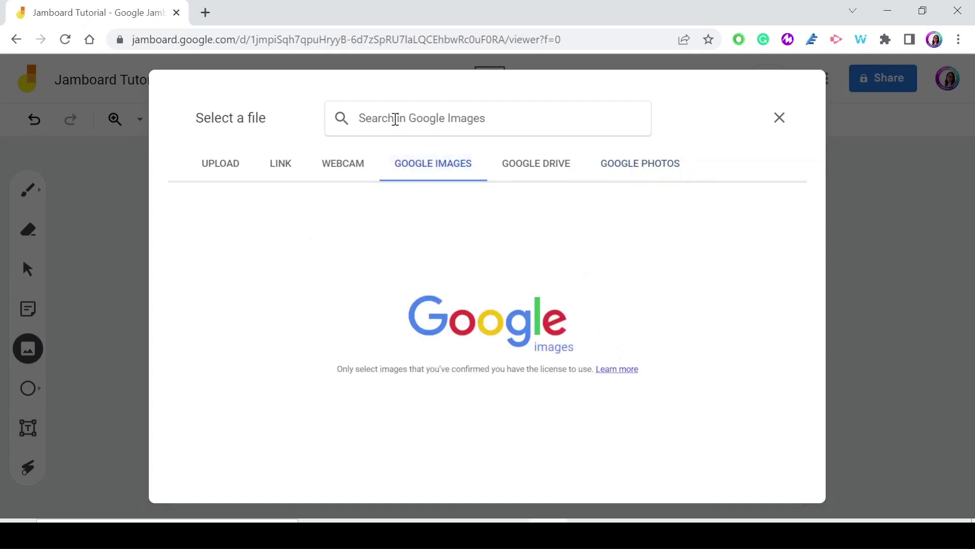
pyautogui.write('books')
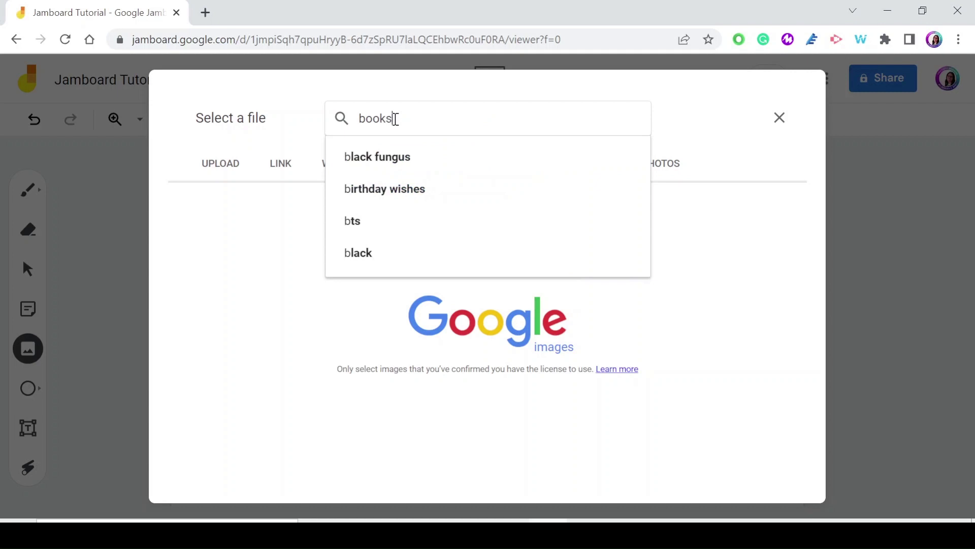
pyautogui.press('Return')
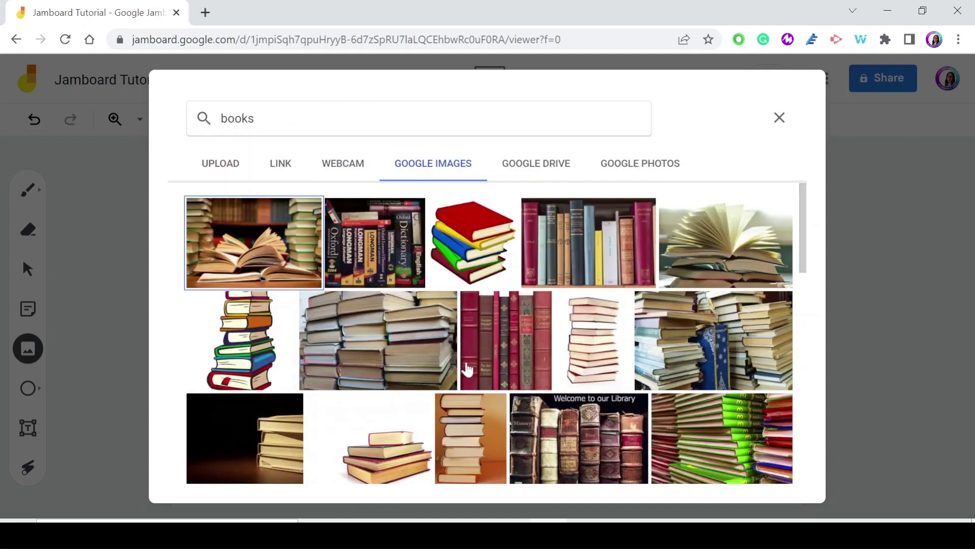
pyautogui.scroll(-10, 562, 345)
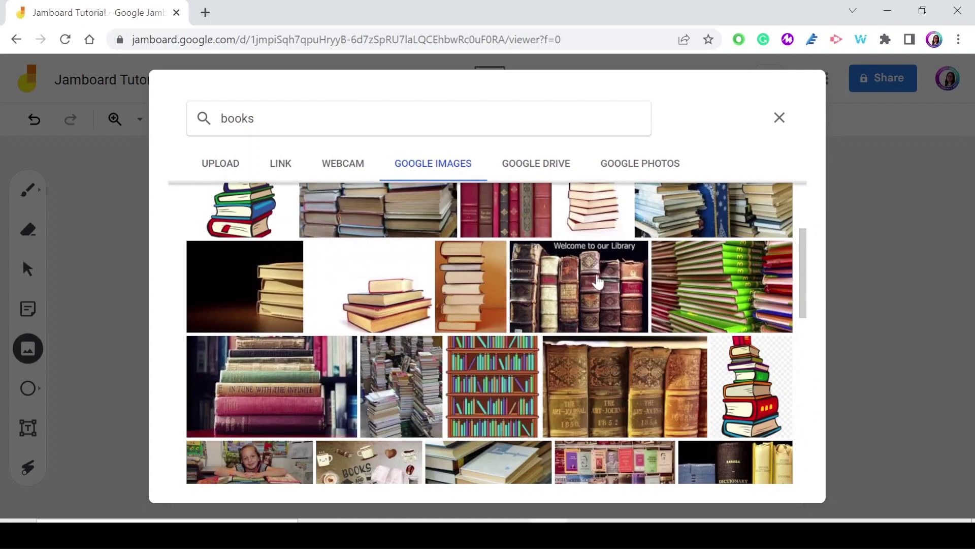
pyautogui.scroll(10, 561, 346)
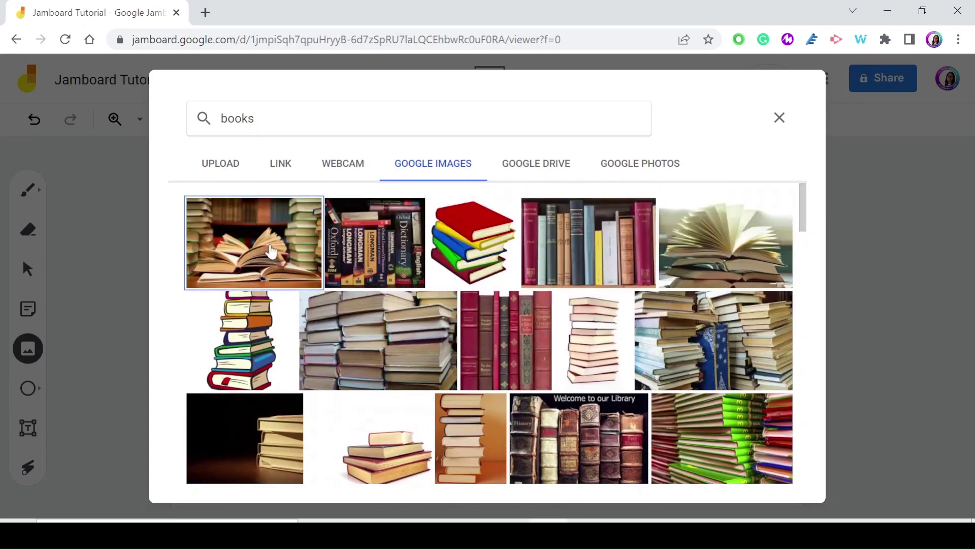
pyautogui.click(270, 250)
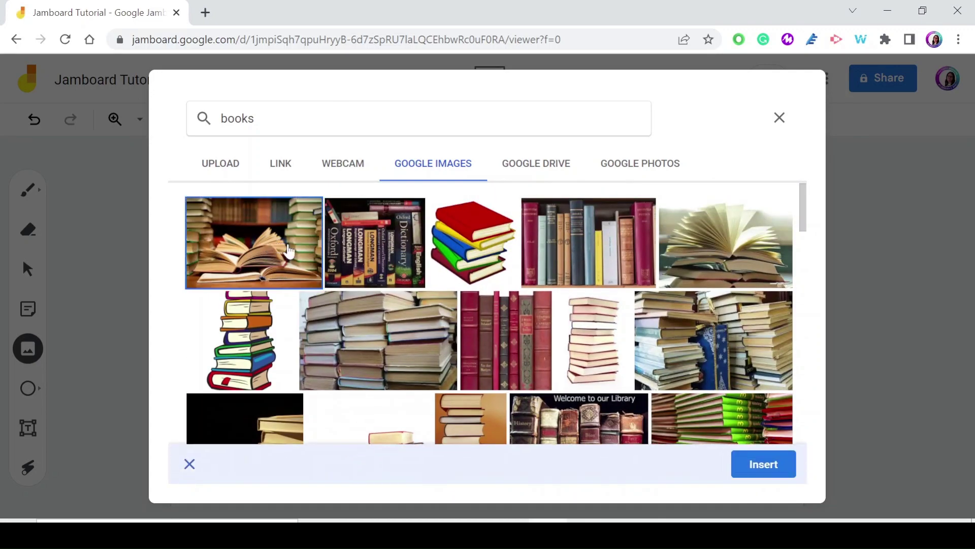
pyautogui.click(771, 466)
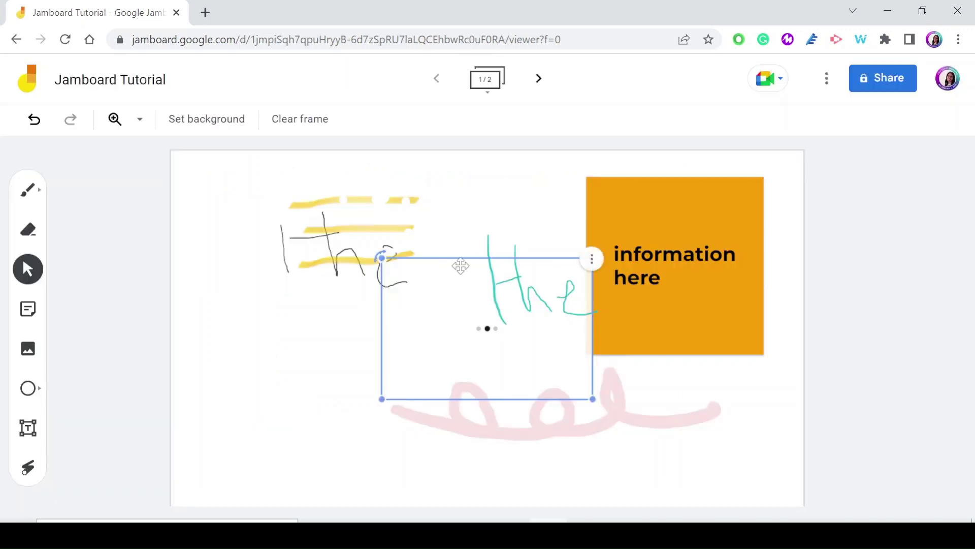
# With the Select tool, drag the books image onto the orange sticky note
pyautogui.click(104, 270)
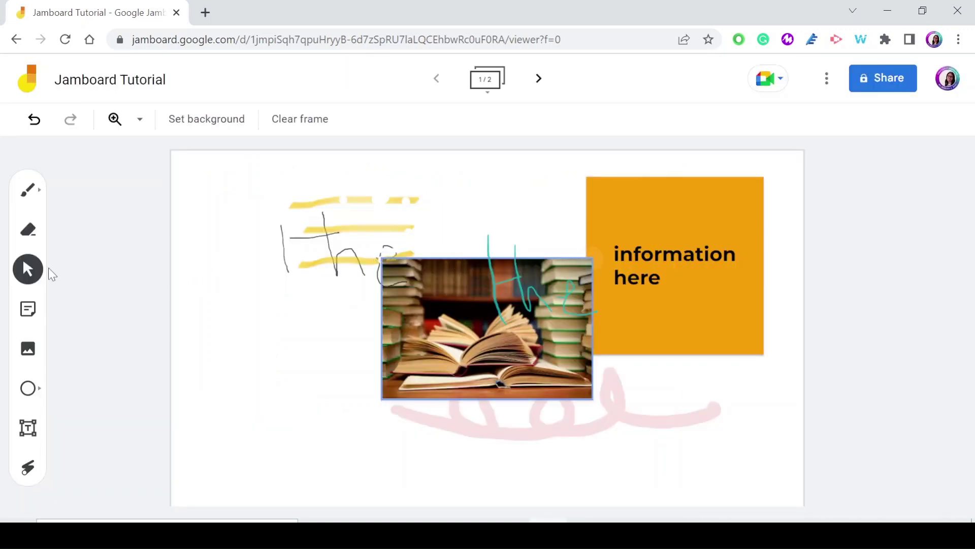
pyautogui.click(27, 272)
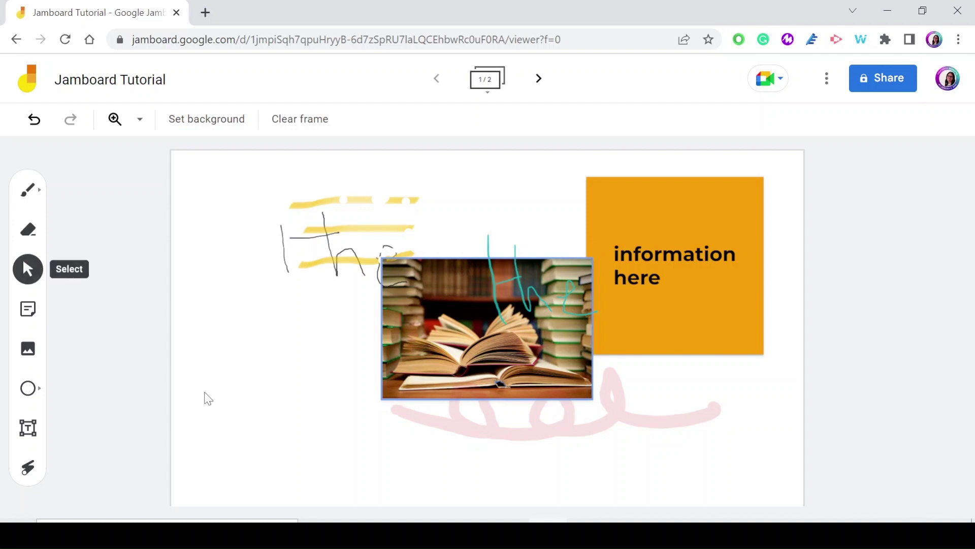
pyautogui.click(483, 322)
pyautogui.click(659, 276)
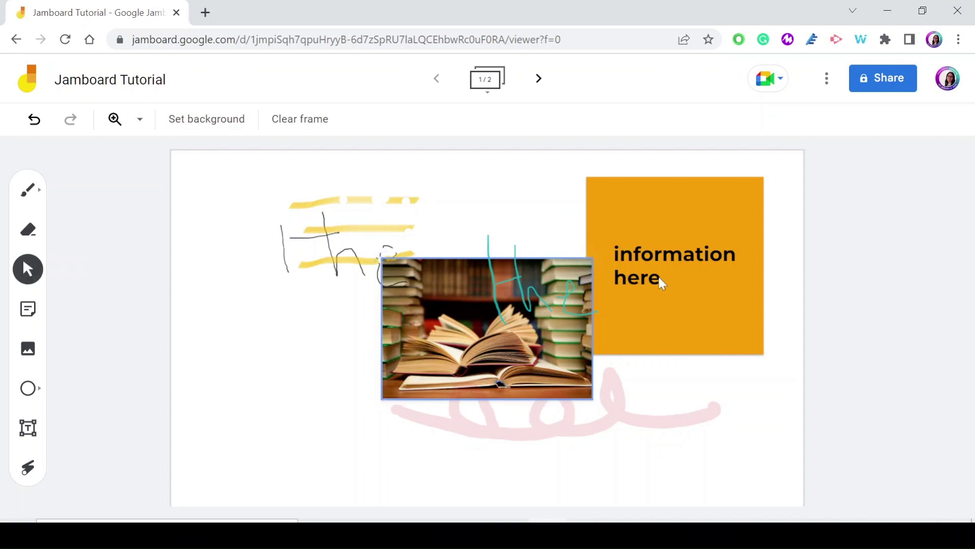
pyautogui.moveTo(457, 304); pyautogui.dragTo(587, 237)
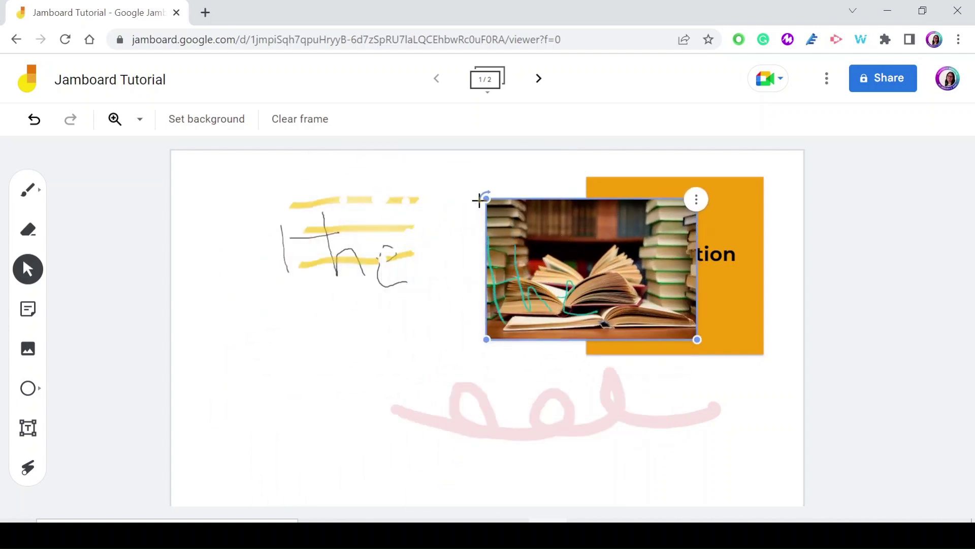
# Shrink the books image slightly from its corner handle
pyautogui.moveTo(485, 195)
pyautogui.mouseDown()
pyautogui.moveTo(426, 264)
pyautogui.moveTo(510, 172)
pyautogui.moveTo(472, 229)
pyautogui.moveTo(483, 197)
pyautogui.mouseUp()
pyautogui.moveTo(698, 339)
pyautogui.mouseDown()
pyautogui.moveTo(758, 432)
pyautogui.moveTo(681, 327)
pyautogui.moveTo(692, 339)
pyautogui.mouseUp()
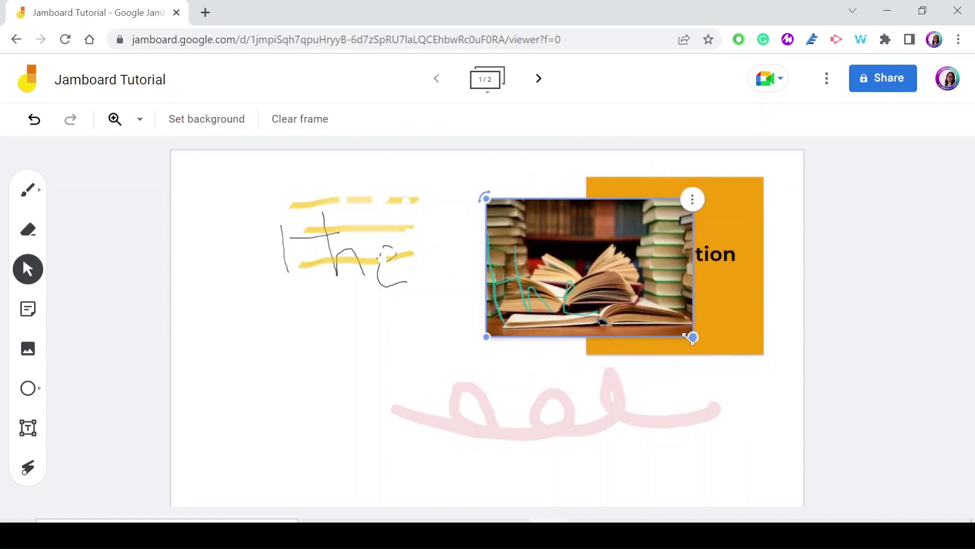
pyautogui.click(693, 200)
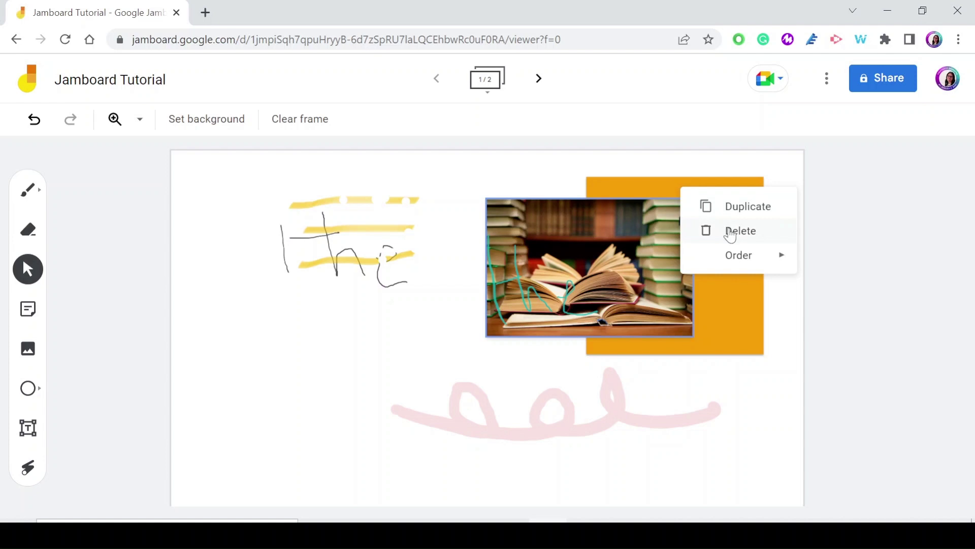
# Send the books image backward so it sits behind the orange sticky note
pyautogui.moveTo(759, 258)
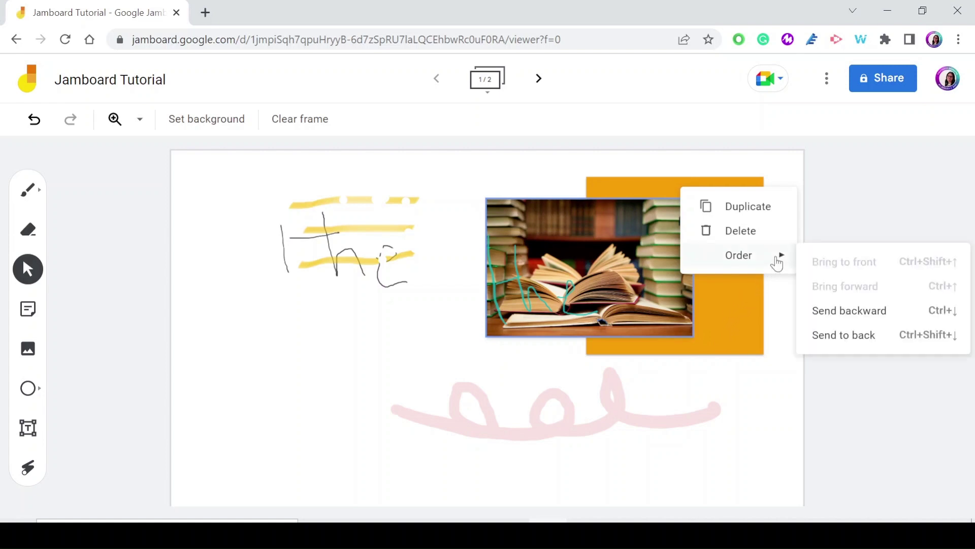
pyautogui.click(838, 312)
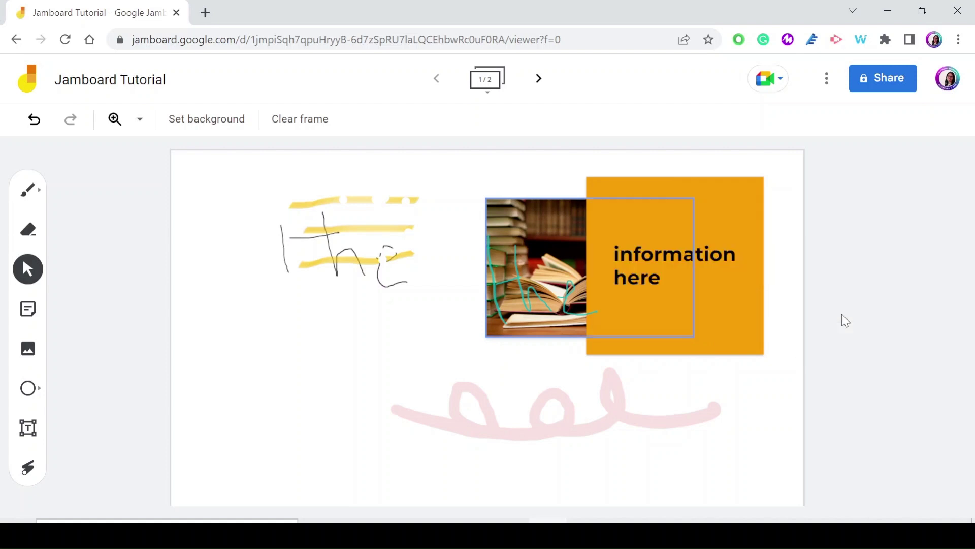
pyautogui.click(544, 239)
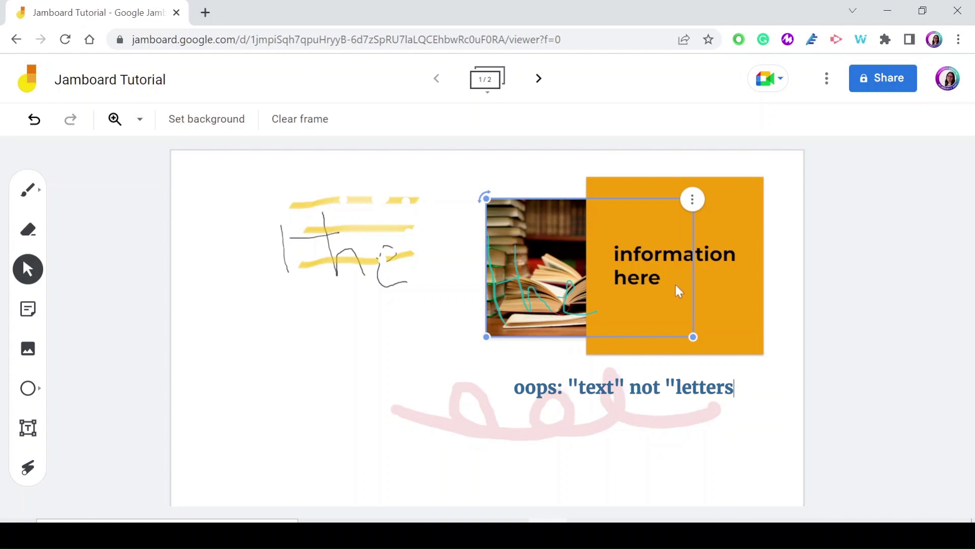
# Nudge the orange sticky note slightly left over the image's right edge, then deselect it
pyautogui.click(714, 288)
pyautogui.moveTo(725, 296); pyautogui.dragTo(707, 304)
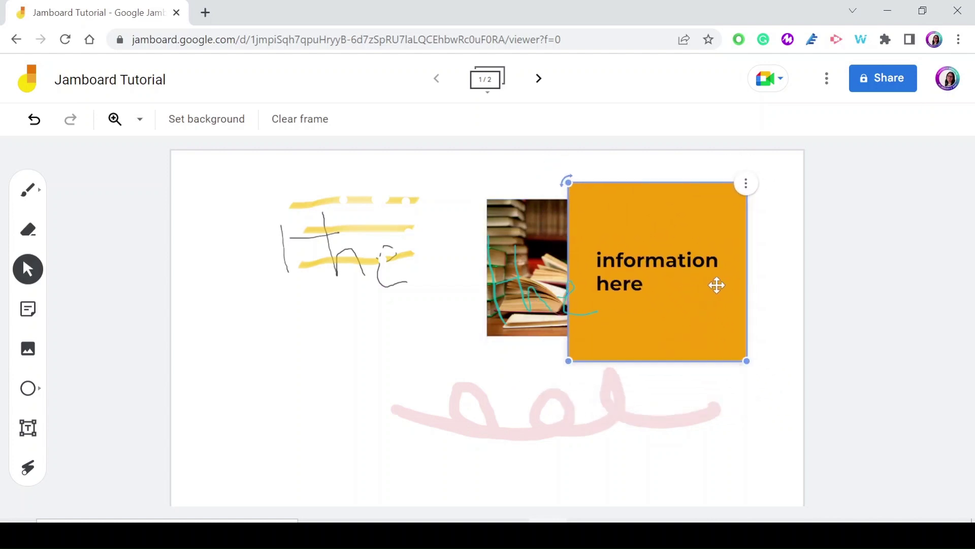
pyautogui.press('Escape')
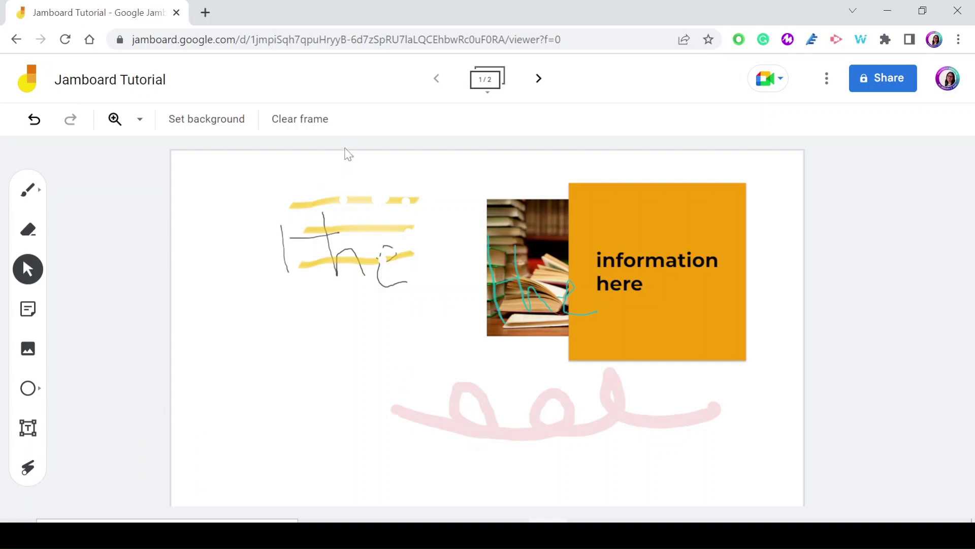
pyautogui.click(299, 131)
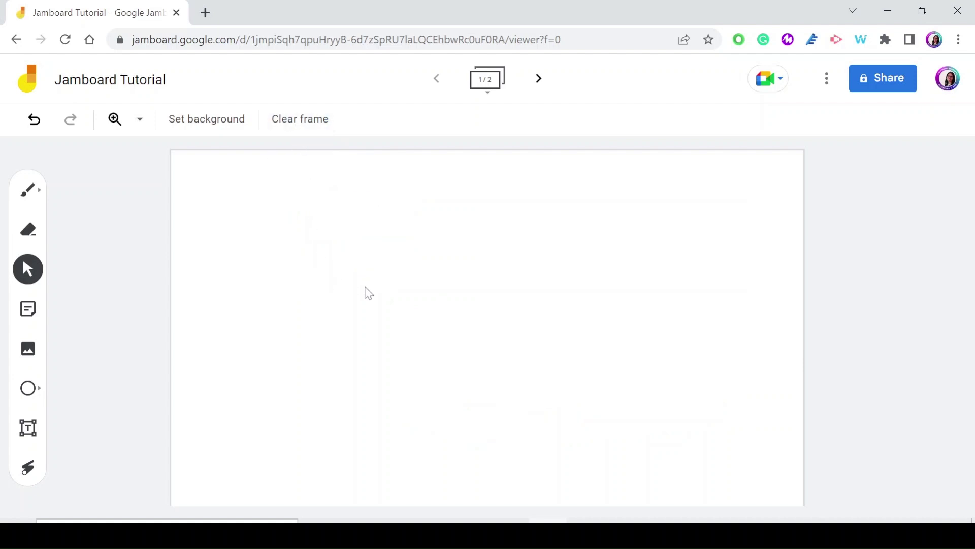
pyautogui.click(33, 121)
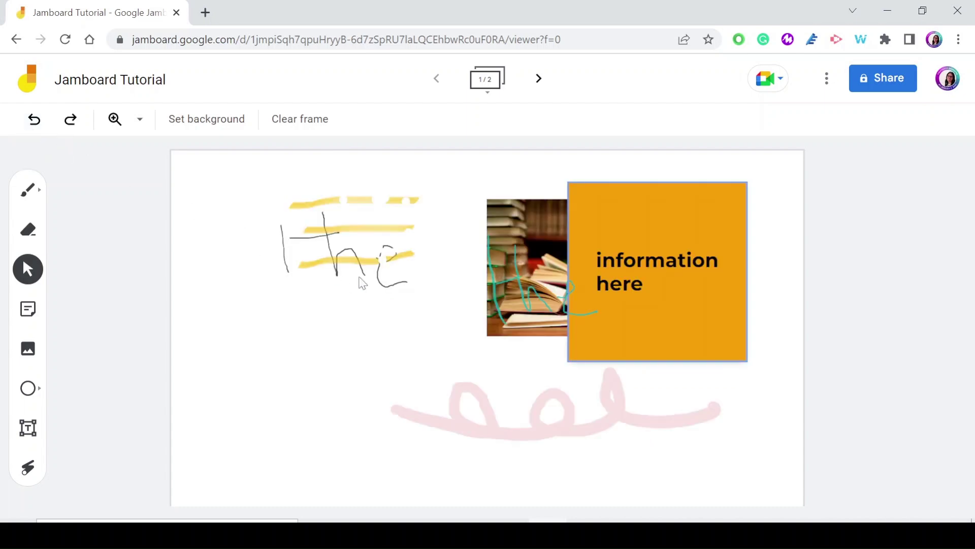
# Go to the blank frame 2 from the frame overview and collapse the overview
pyautogui.click(485, 96)
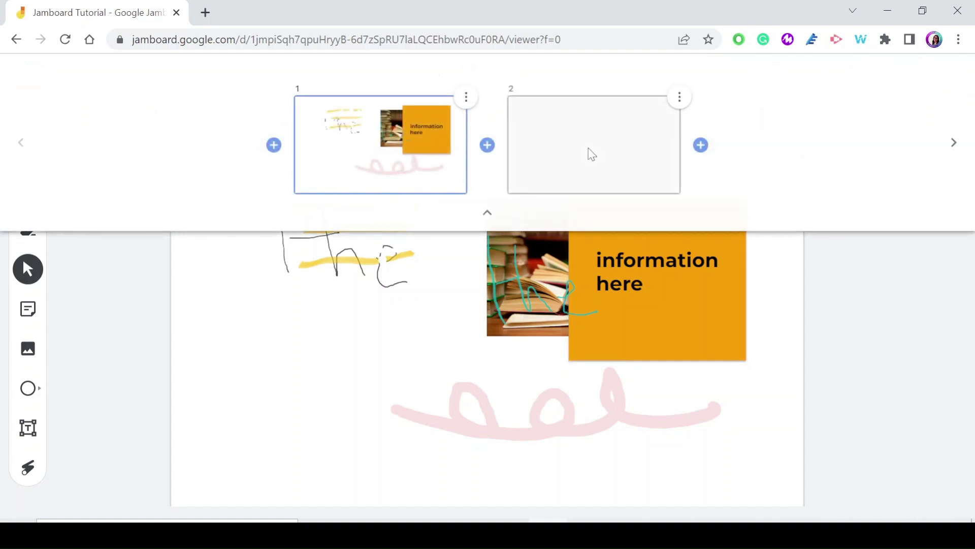
pyautogui.click(591, 154)
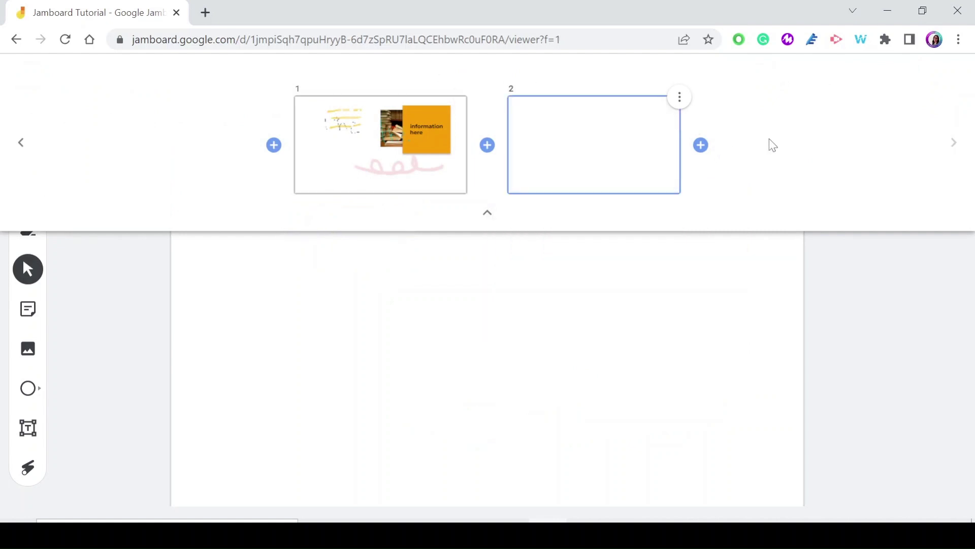
pyautogui.click(516, 340)
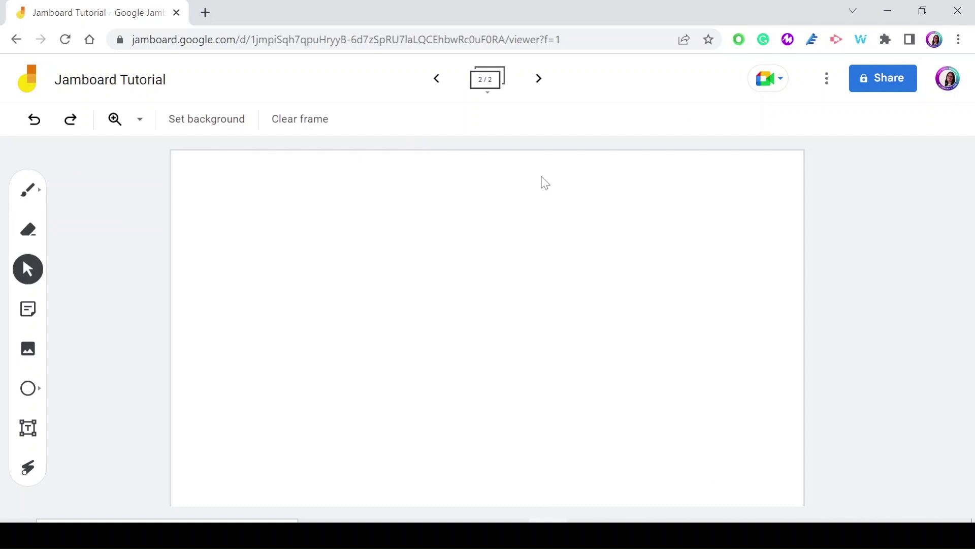
# Draw a square left of the frame centre and a wide rectangle to its right
pyautogui.click(34, 395)
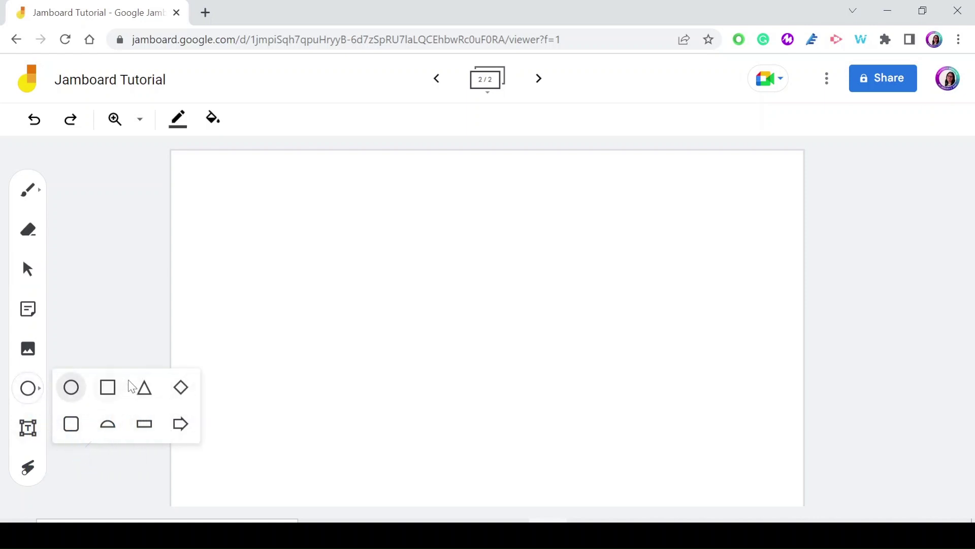
pyautogui.click(107, 389)
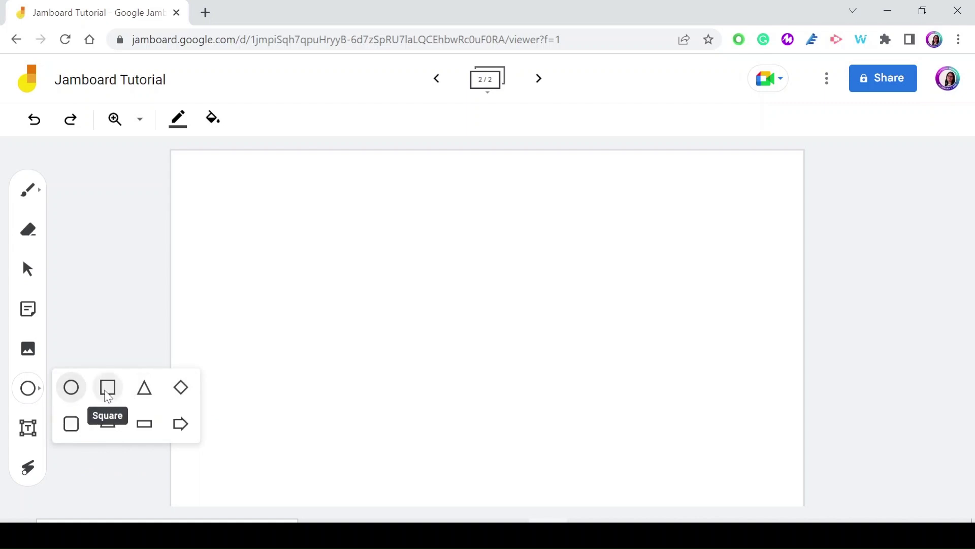
pyautogui.moveTo(313, 250)
pyautogui.mouseDown()
pyautogui.moveTo(372, 346)
pyautogui.moveTo(462, 381)
pyautogui.moveTo(465, 392)
pyautogui.mouseUp()
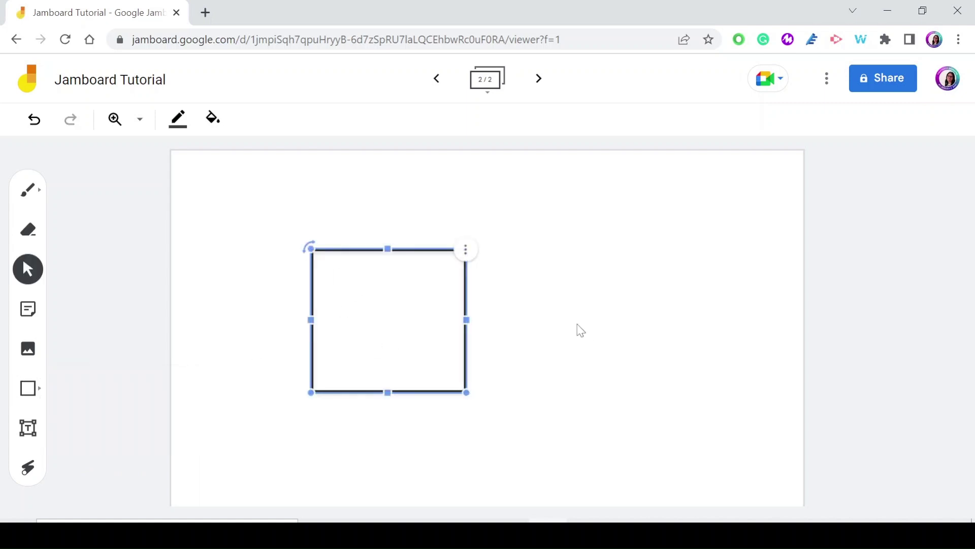
pyautogui.click(533, 309)
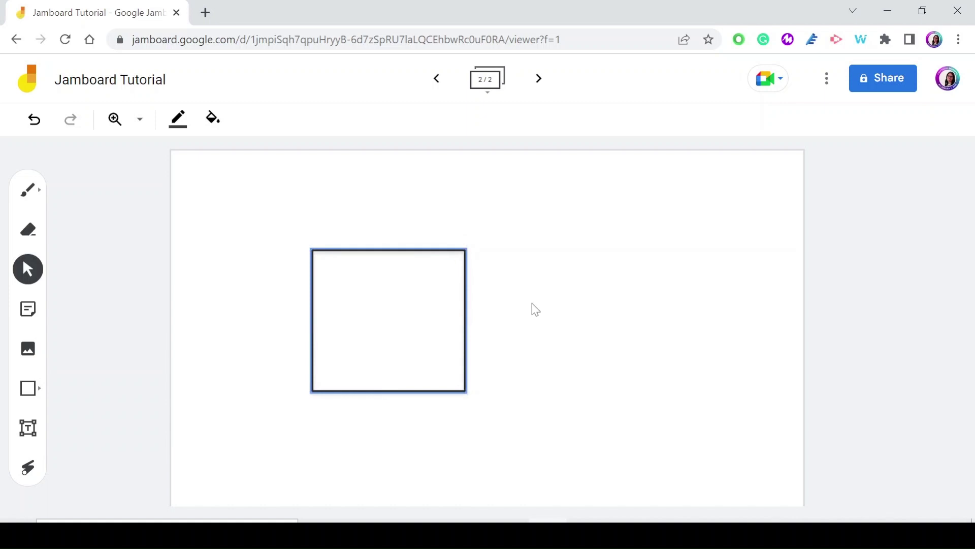
pyautogui.click(28, 388)
pyautogui.moveTo(500, 309); pyautogui.dragTo(788, 395)
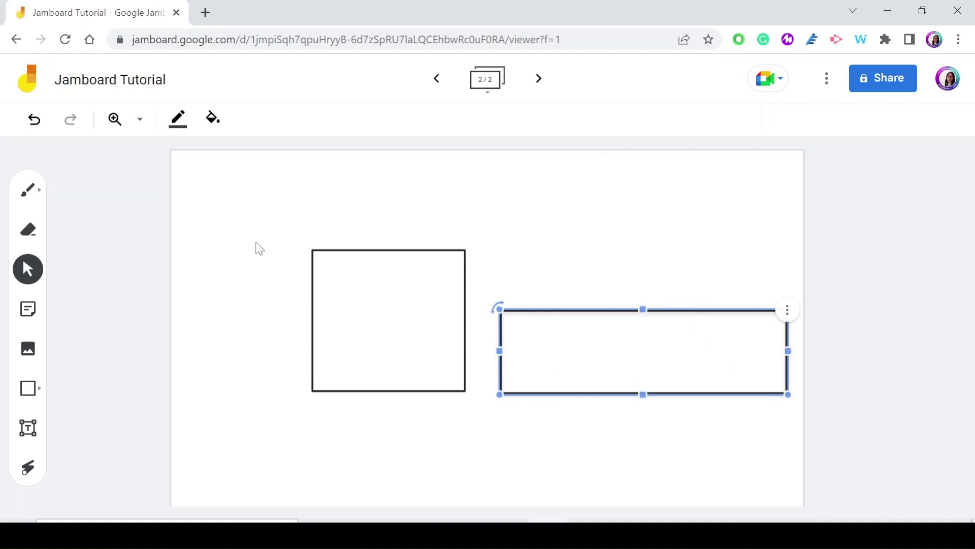
# Give the wide rectangle a red outline and a teal fill
pyautogui.click(183, 131)
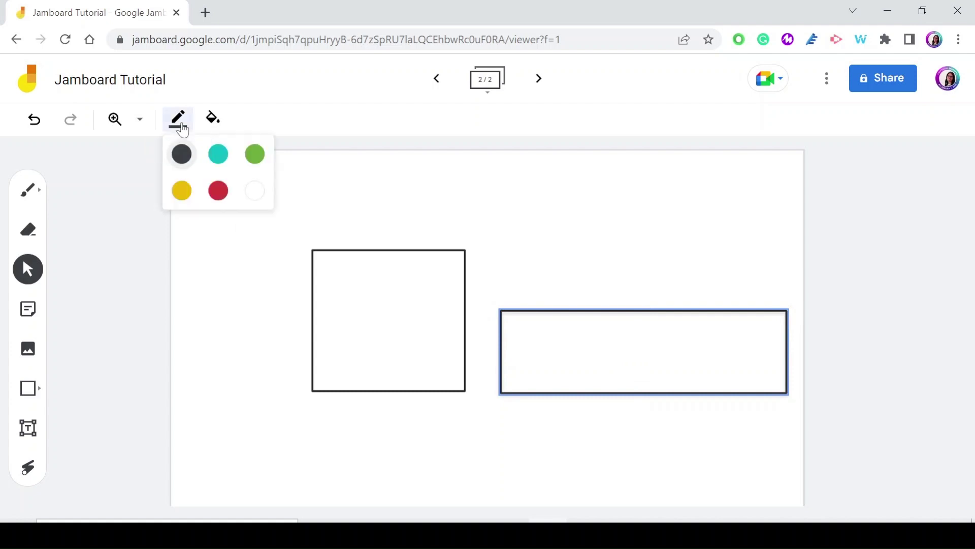
pyautogui.click(218, 189)
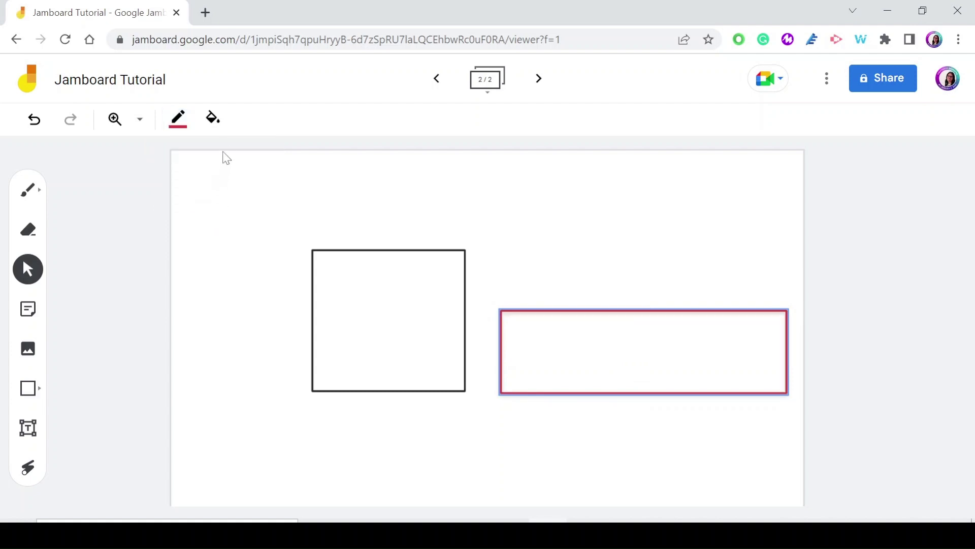
pyautogui.click(215, 130)
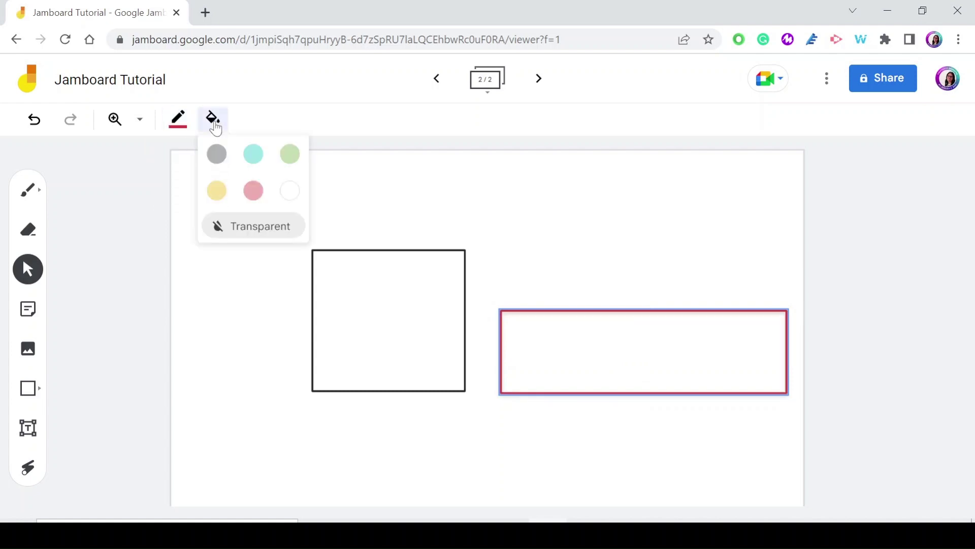
pyautogui.click(254, 152)
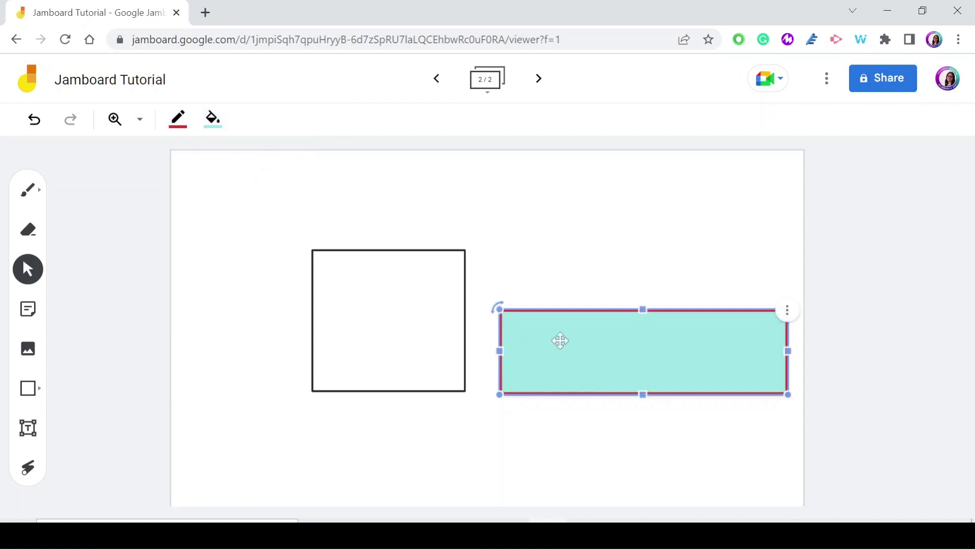
# Move the teal rectangle up and left, right beside the square
pyautogui.click(27, 270)
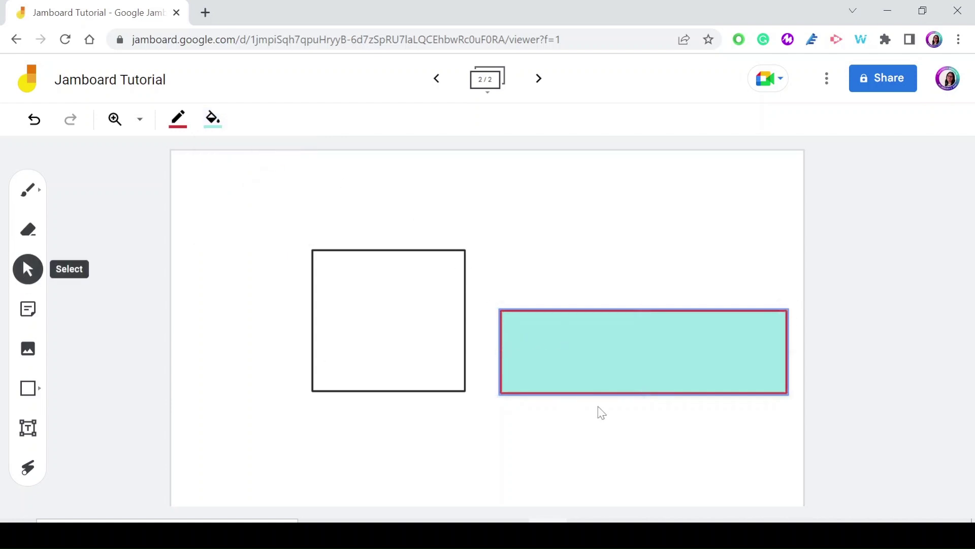
pyautogui.click(603, 353)
pyautogui.moveTo(603, 352); pyautogui.dragTo(588, 312)
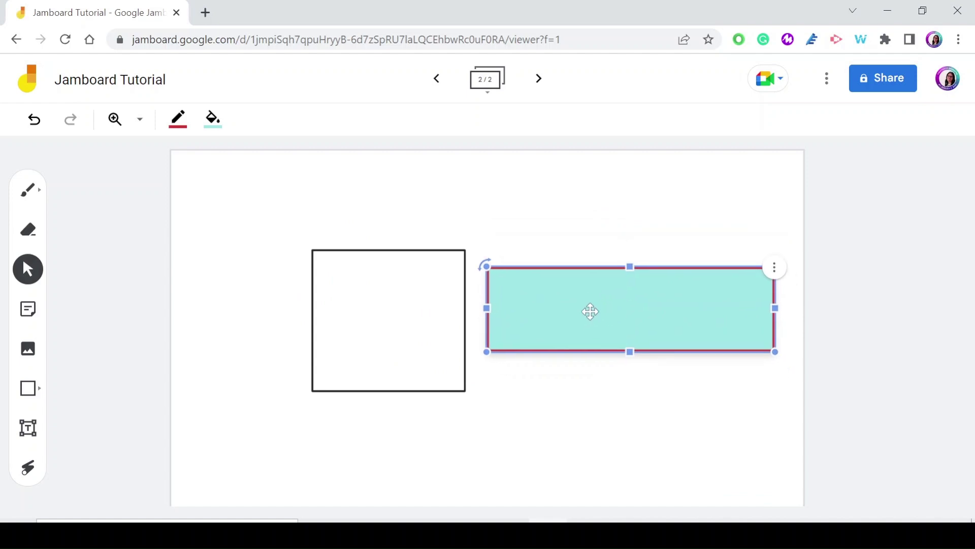
# Shift the square left, then drag its corner and side handles to make it a larger square
pyautogui.click(373, 273)
pyautogui.moveTo(372, 272); pyautogui.dragTo(310, 276)
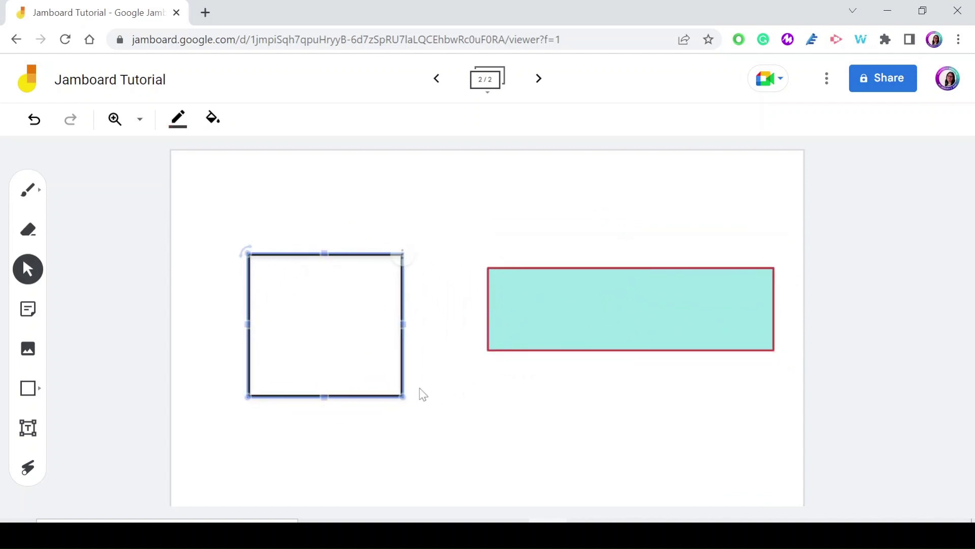
pyautogui.moveTo(402, 396); pyautogui.dragTo(416, 420)
pyautogui.moveTo(337, 254); pyautogui.dragTo(337, 196)
pyautogui.moveTo(423, 305); pyautogui.dragTo(440, 305)
pyautogui.moveTo(245, 305); pyautogui.dragTo(203, 304)
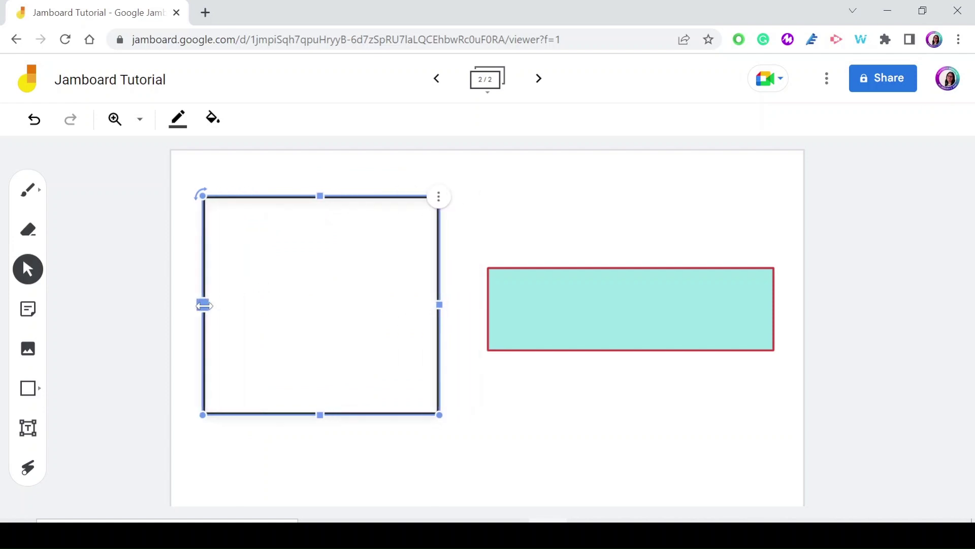